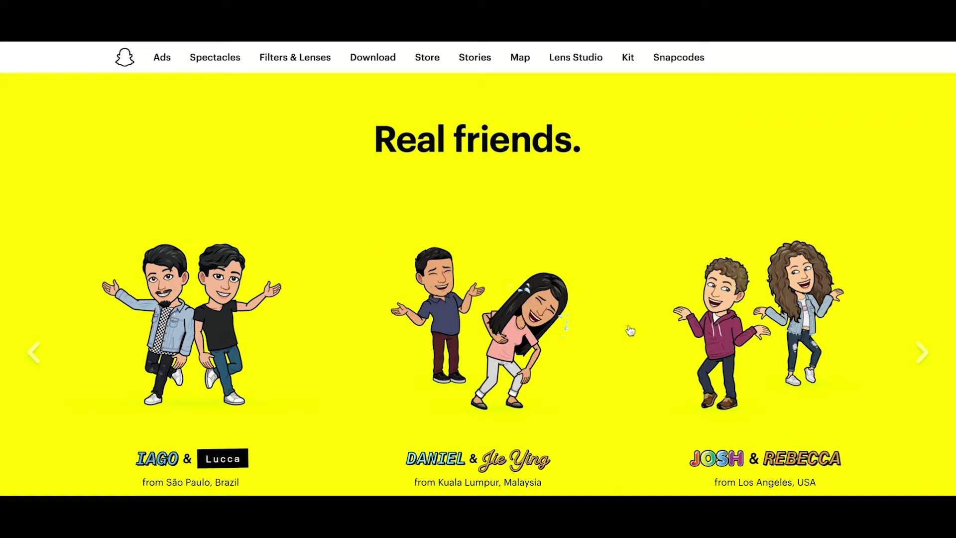
pyautogui.scroll(-10, 309, 258)
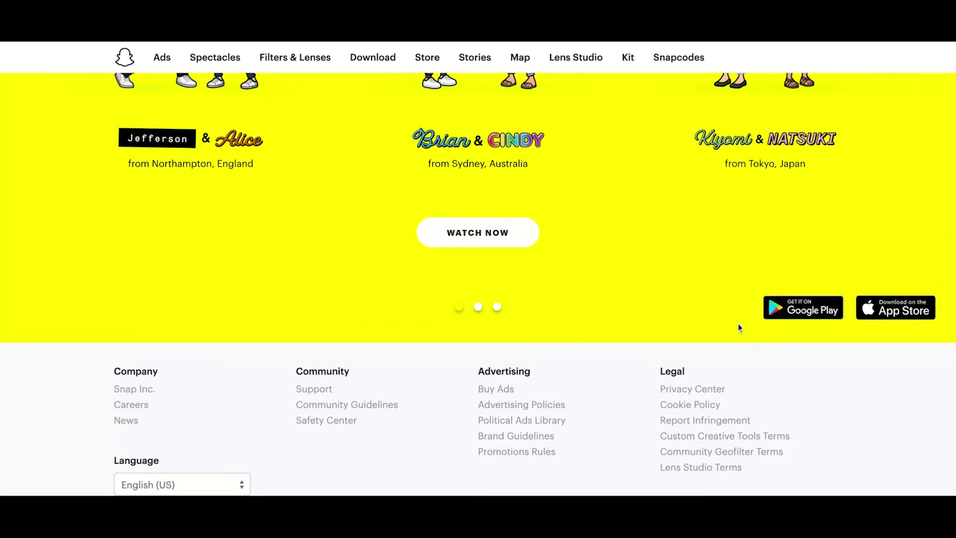
pyautogui.scroll(-1, 738, 324)
pyautogui.scroll(4, 738, 324)
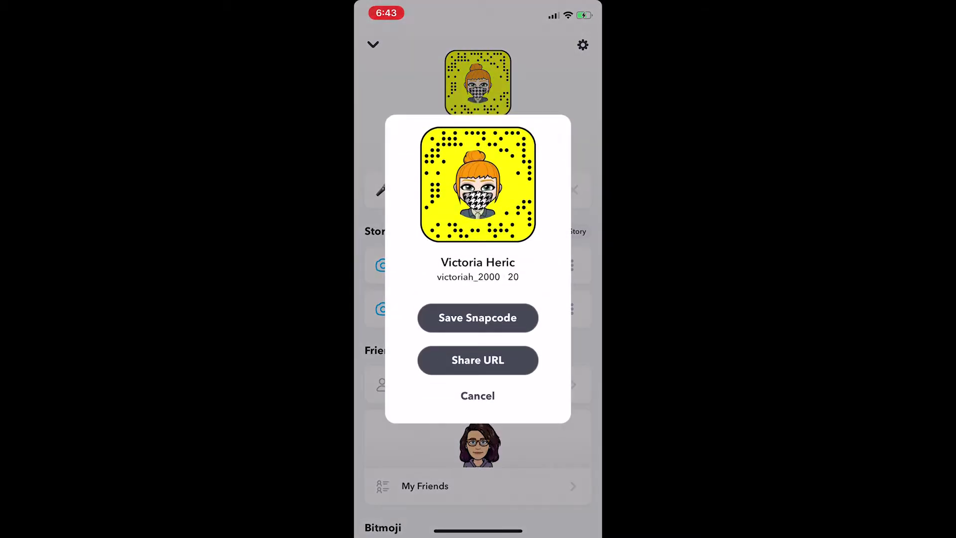
pyautogui.scroll(-5, 478, 300)
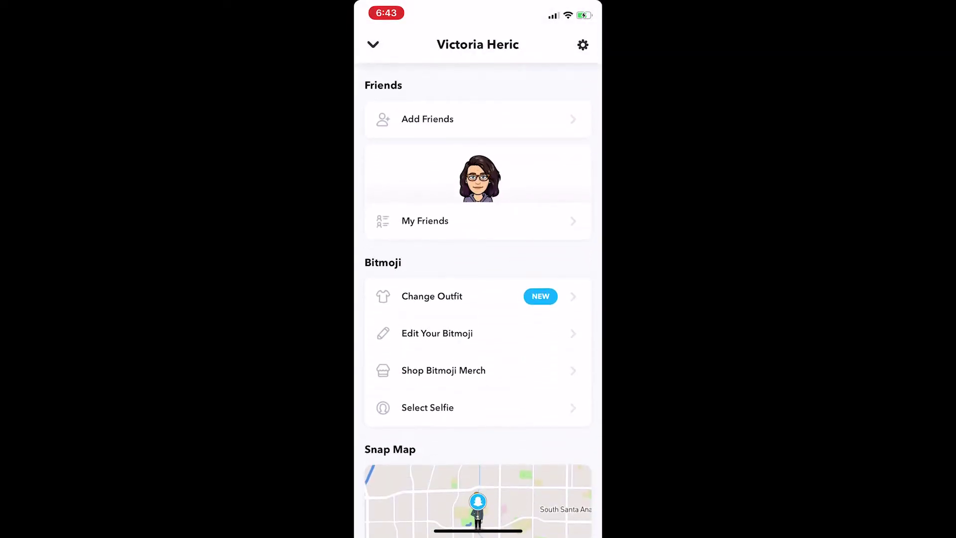
pyautogui.click(438, 333)
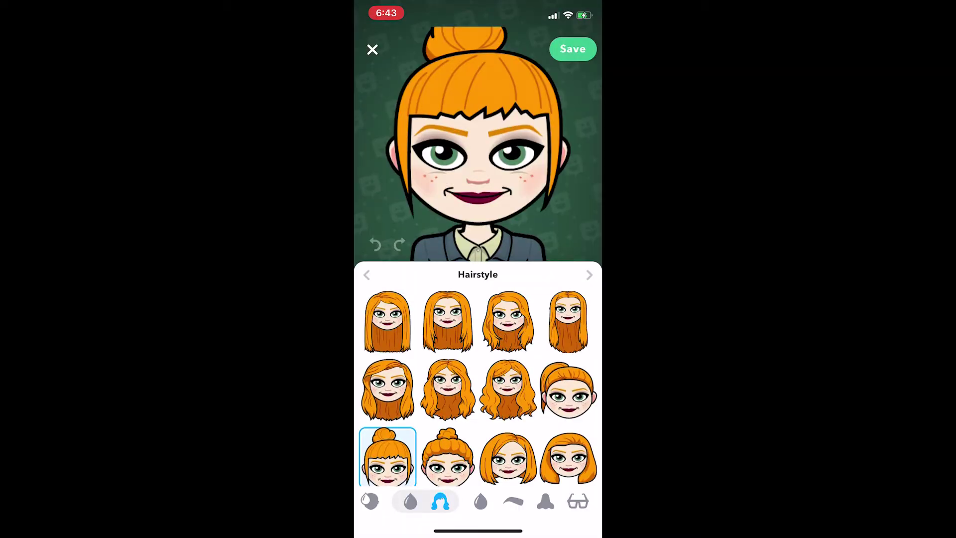
# - Browse Hair Color, Eye Color, Nose, Glasses, Face Shape, Headwear, Body Type and Chest Size, ending on Outfit
pyautogui.click(410, 501)
pyautogui.click(481, 501)
pyautogui.click(500, 501)
pyautogui.click(532, 501)
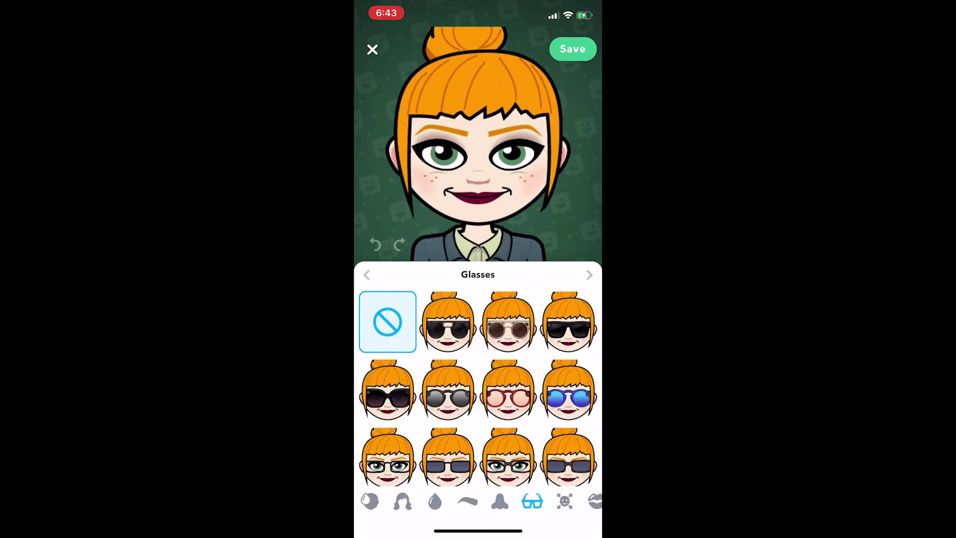
pyautogui.click(564, 501)
pyautogui.hscroll(5, 478, 501)
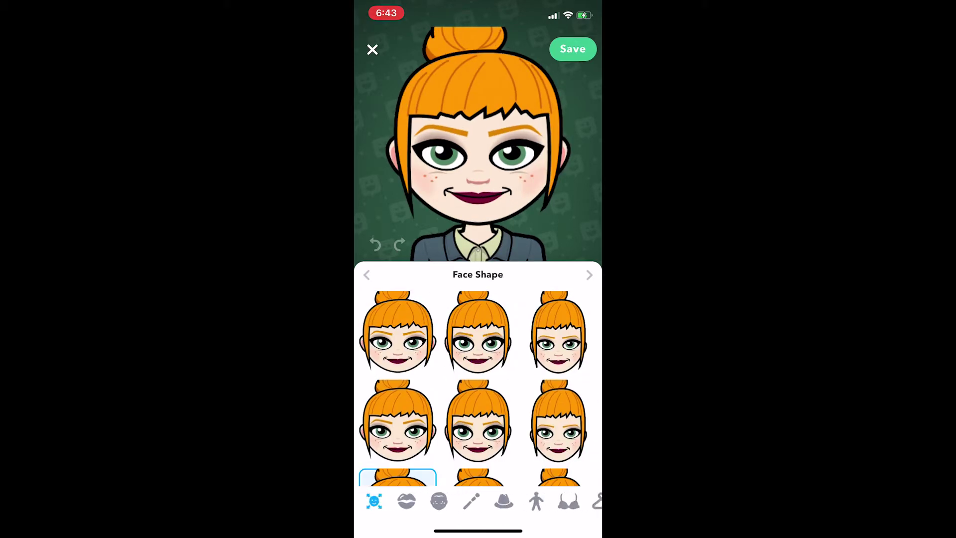
pyautogui.click(504, 501)
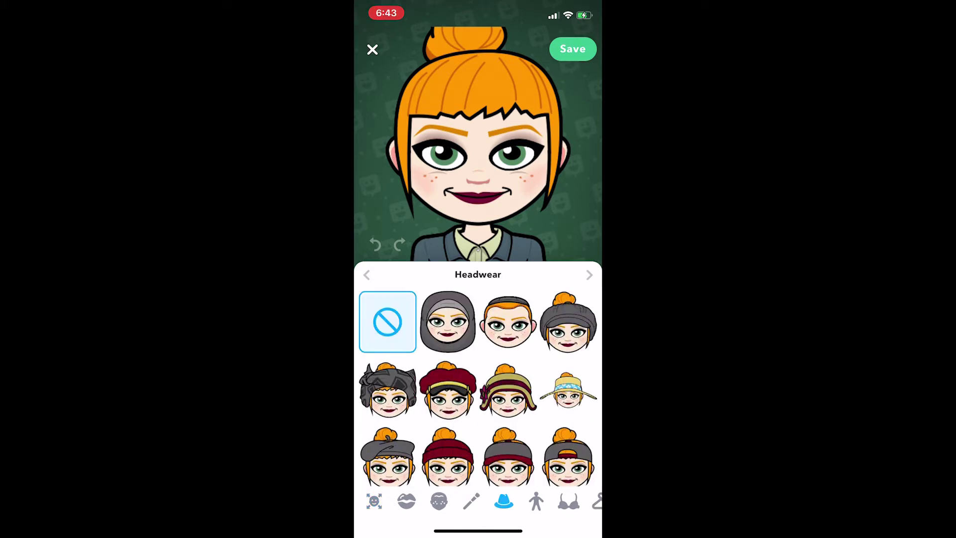
pyautogui.click(536, 501)
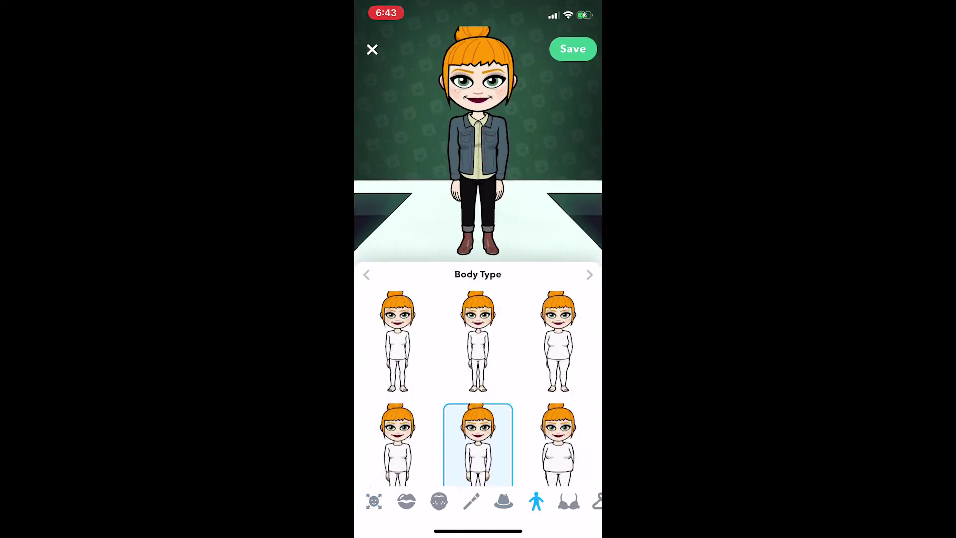
pyautogui.hscroll(2, 478, 501)
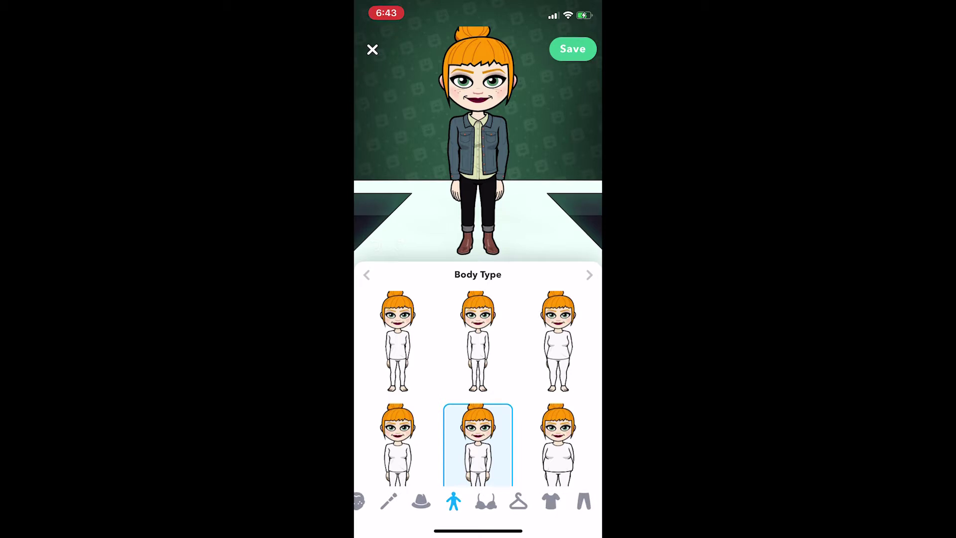
pyautogui.click(485, 501)
pyautogui.hscroll(1, 478, 501)
pyautogui.click(477, 501)
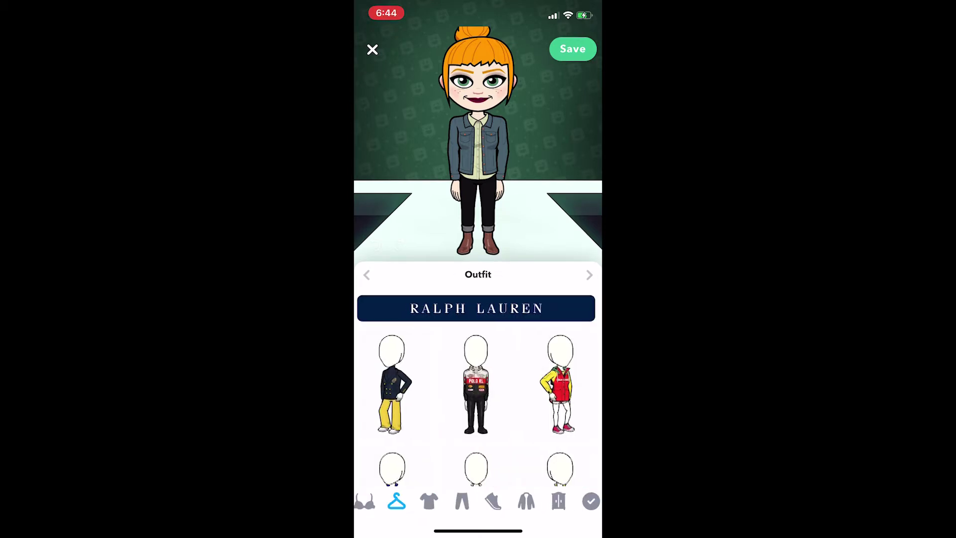
# - Dress the avatar in yellow shorts and a yellow hoodie
pyautogui.hscroll(3, 478, 389)
pyautogui.hscroll(6, 478, 389)
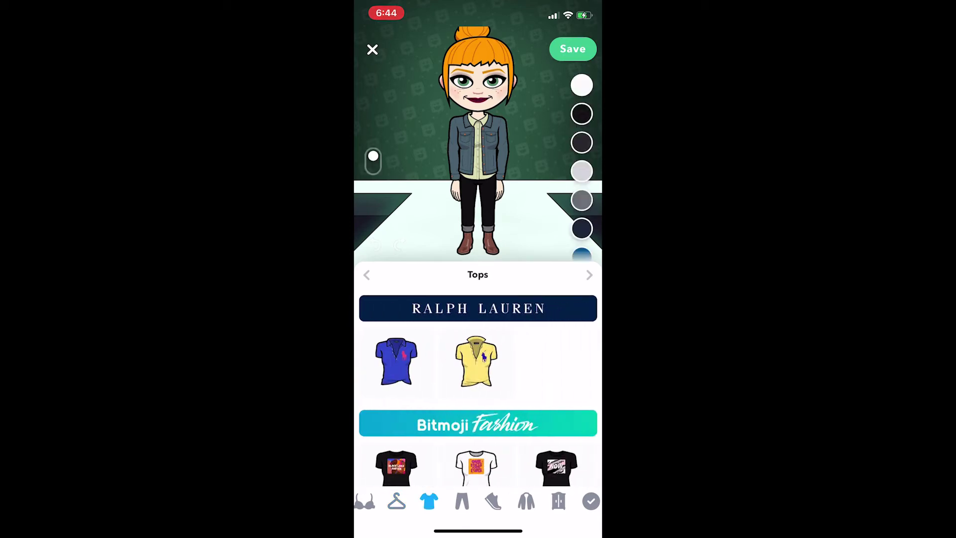
pyautogui.scroll(-5, 478, 389)
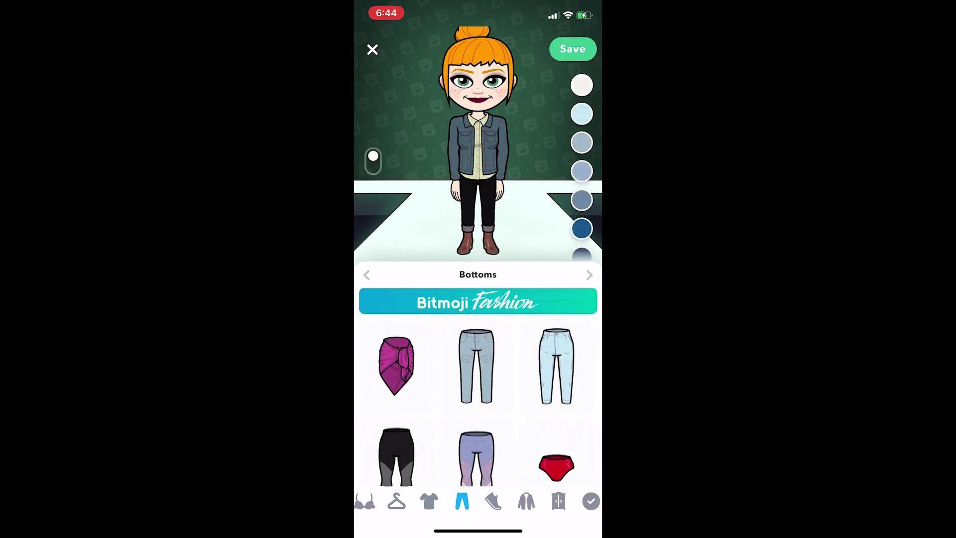
pyautogui.scroll(-2, 478, 389)
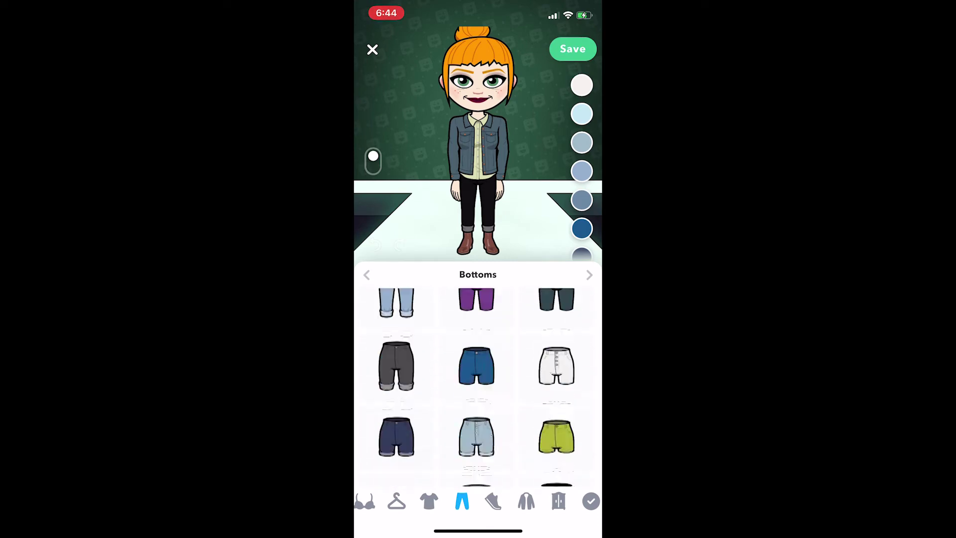
pyautogui.click(556, 362)
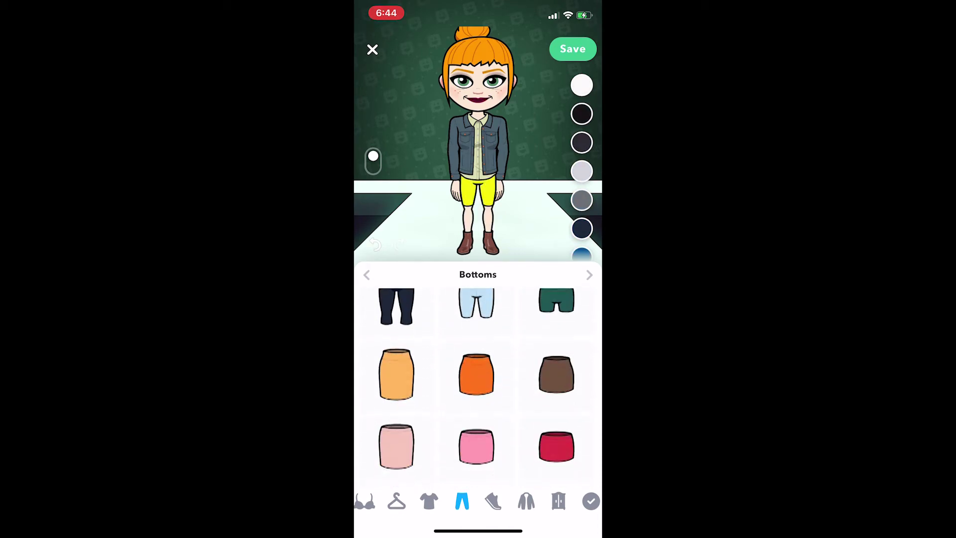
pyautogui.click(526, 501)
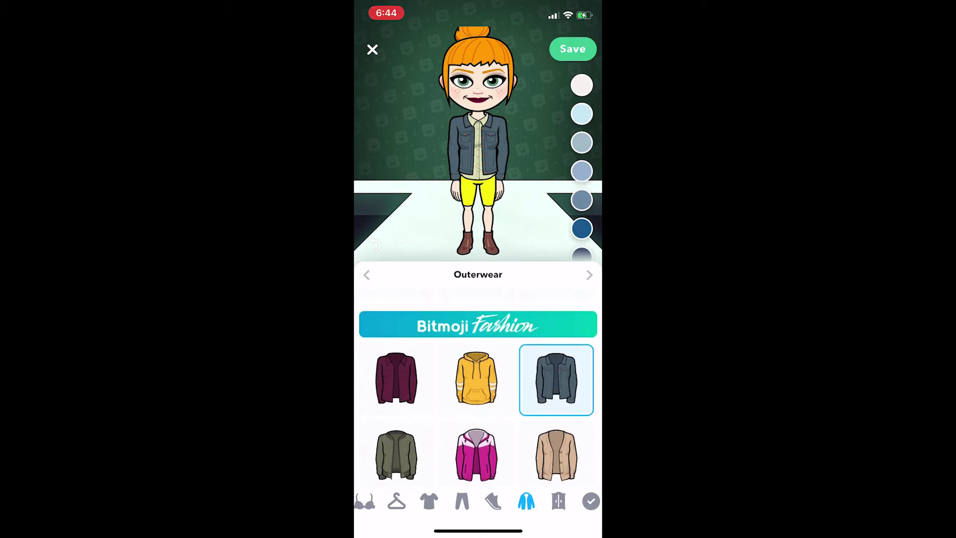
pyautogui.click(476, 379)
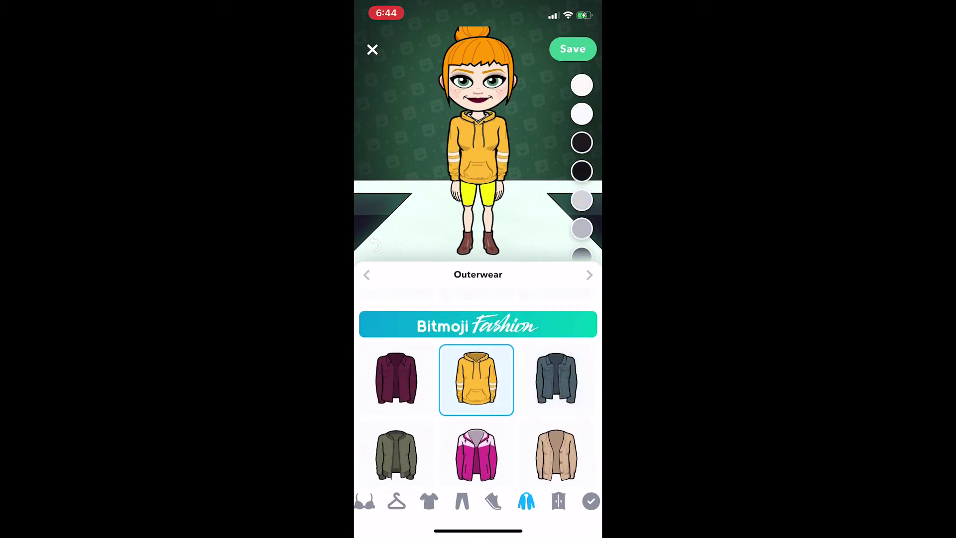
# - Try high heels and sandals on the avatar, settling on red high-top sneakers
pyautogui.click(493, 501)
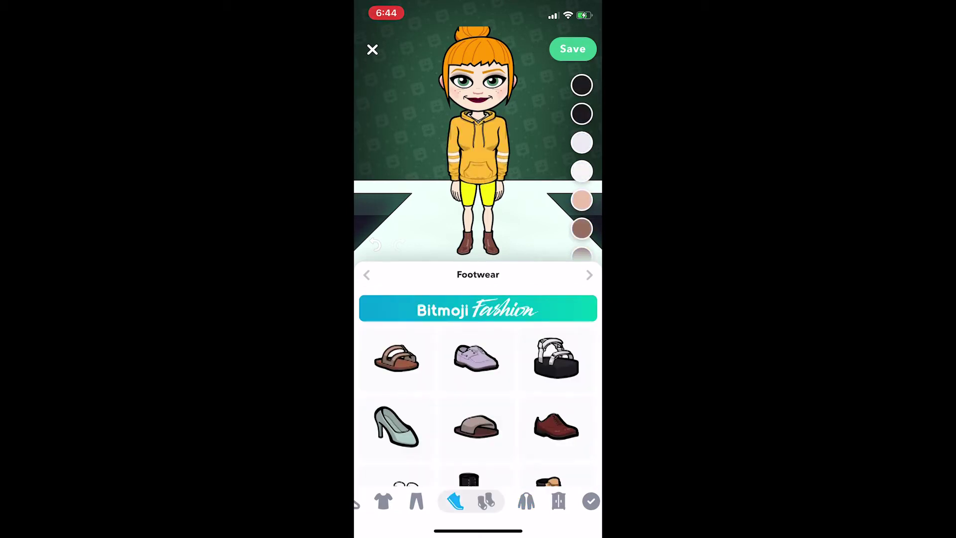
pyautogui.scroll(-3, 477, 387)
pyautogui.scroll(2, 477, 387)
pyautogui.click(396, 414)
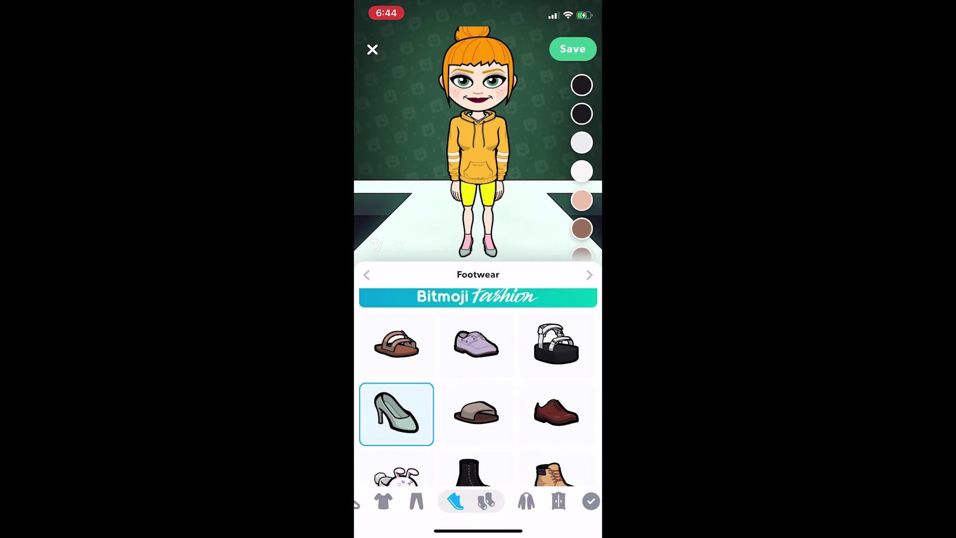
pyautogui.scroll(-10, 477, 387)
pyautogui.scroll(3, 476, 387)
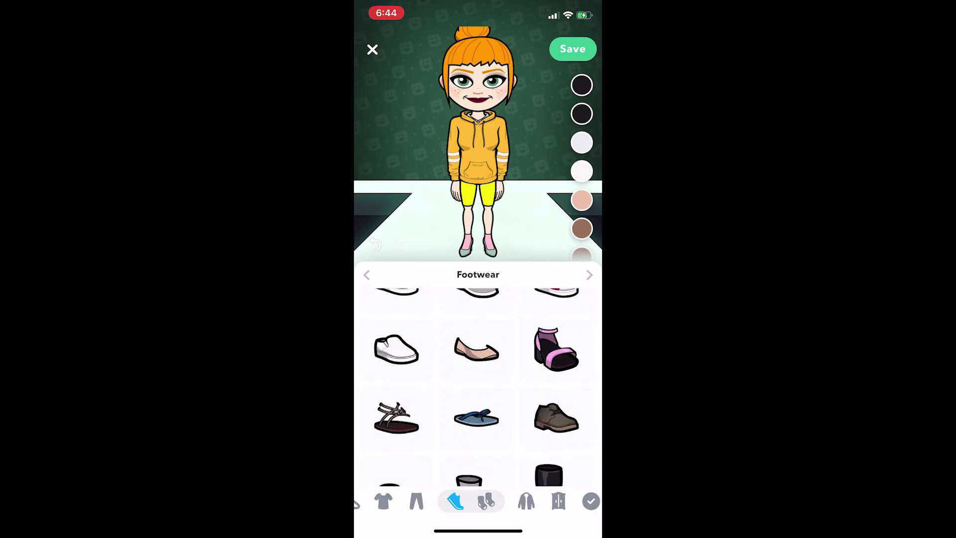
pyautogui.click(397, 417)
pyautogui.scroll(2, 477, 387)
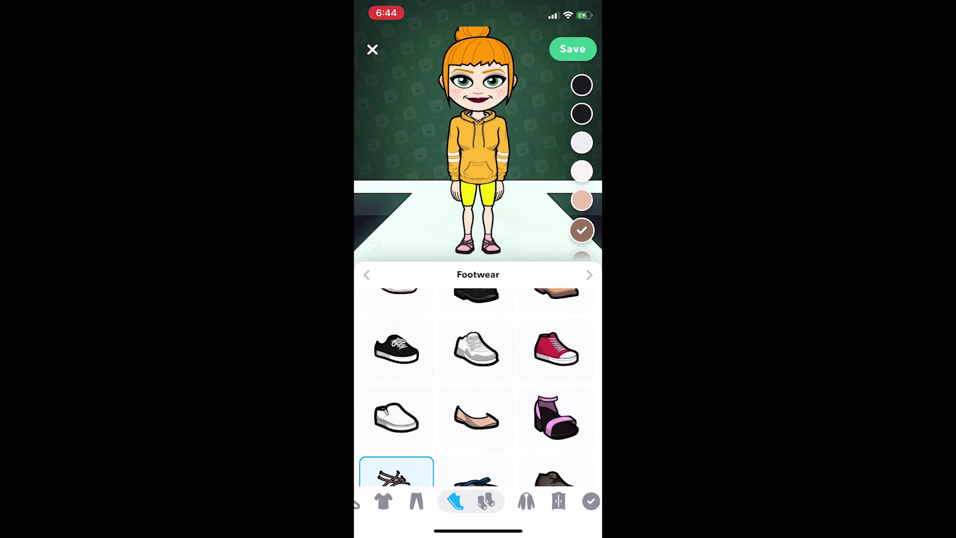
pyautogui.click(557, 349)
# - Swap in the red Polo Sport jacket, then exit the editor without saving
pyautogui.click(526, 500)
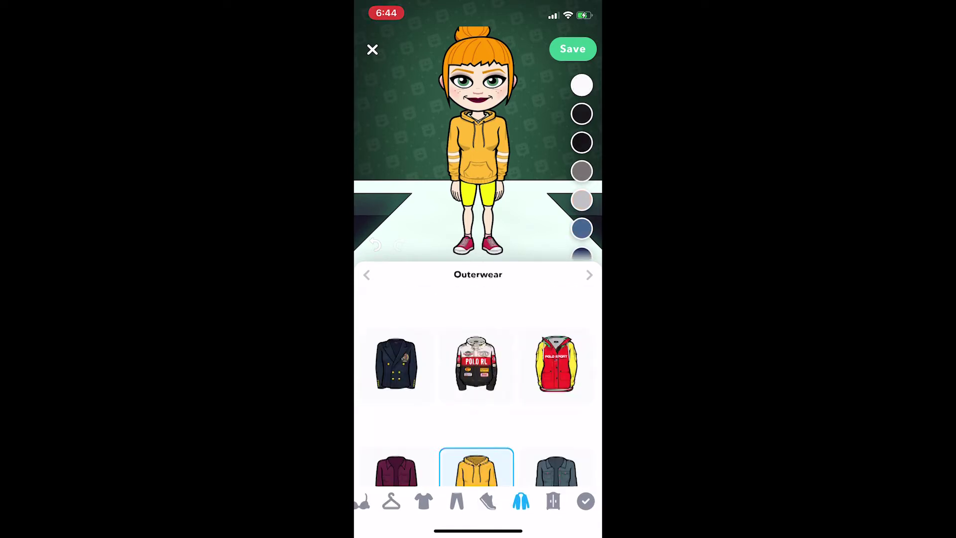
pyautogui.click(557, 364)
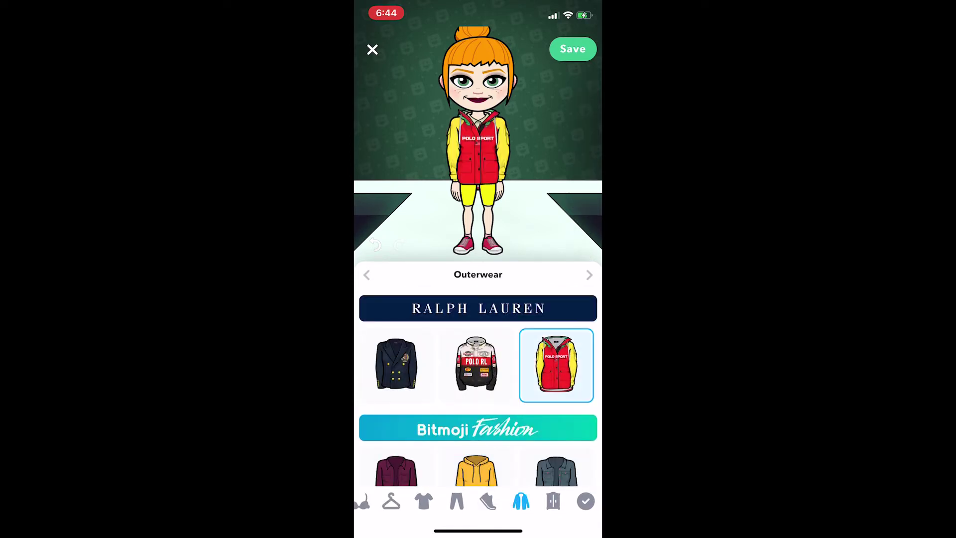
pyautogui.scroll(-2, 477, 387)
pyautogui.scroll(-2, 479, 386)
pyautogui.scroll(5, 478, 387)
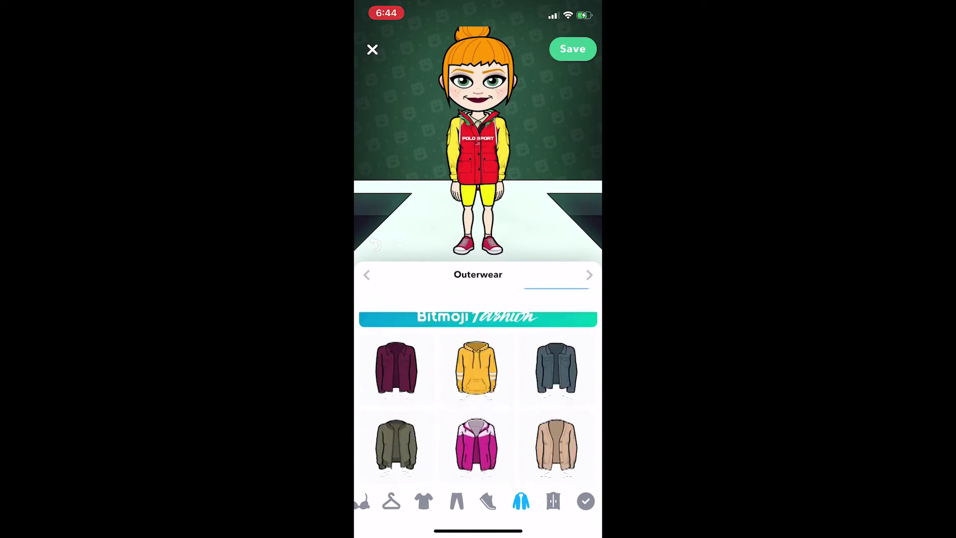
pyautogui.click(373, 49)
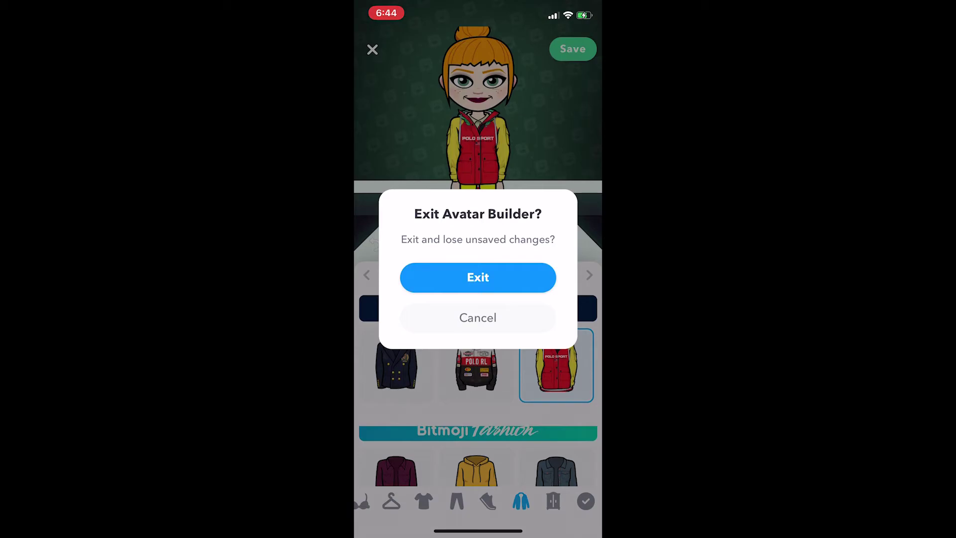
pyautogui.click(478, 276)
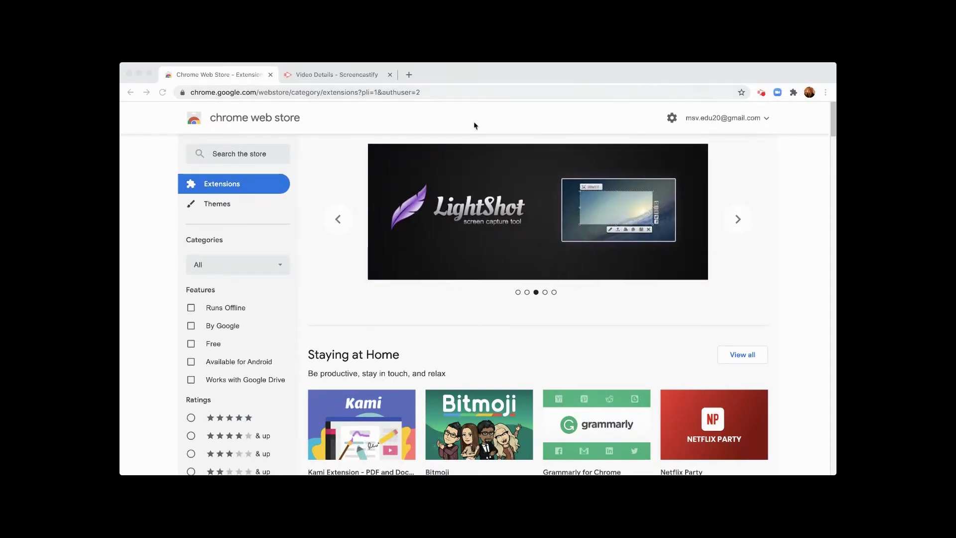
# - Open the Bitmoji extension's page in the Chrome Web Store
pyautogui.scroll(-3, 530, 318)
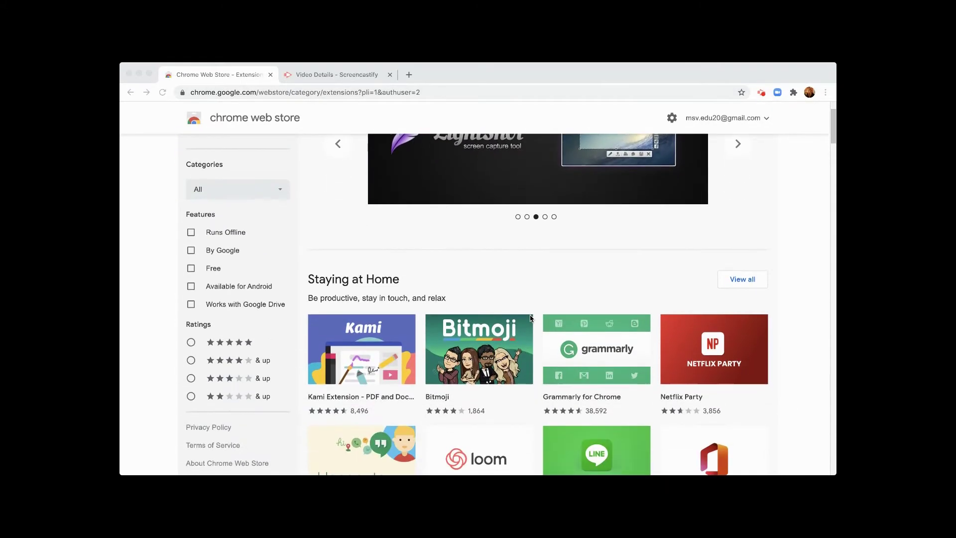
pyautogui.click(487, 354)
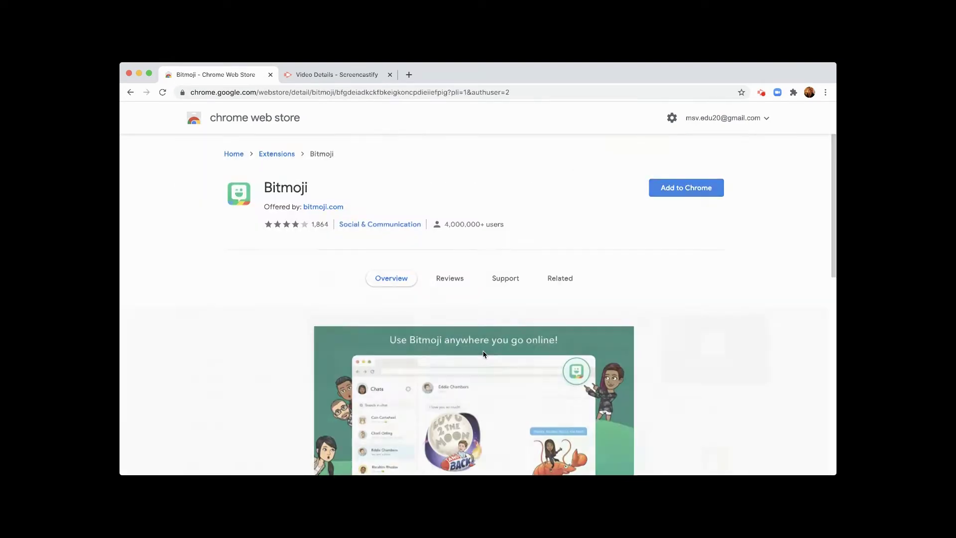
pyautogui.scroll(-5, 286, 302)
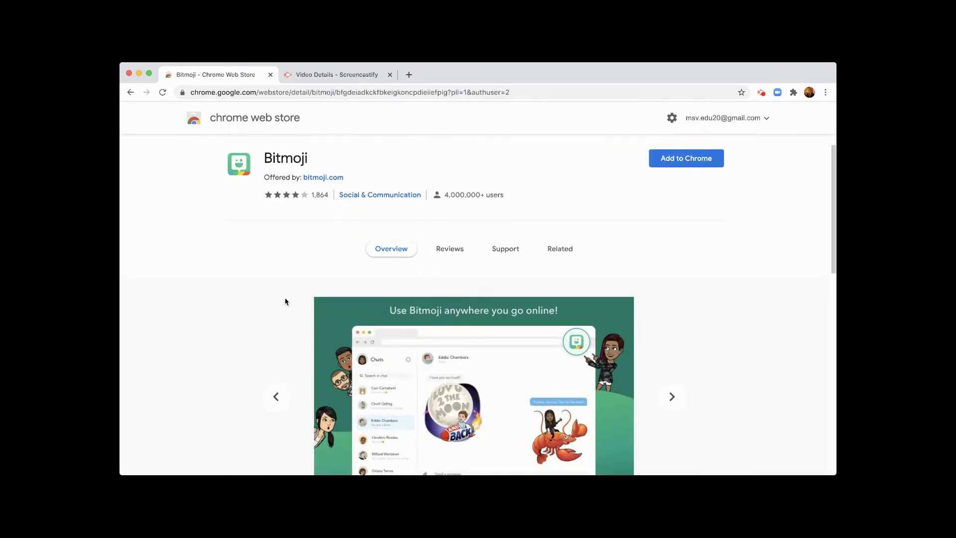
pyautogui.scroll(2, 287, 302)
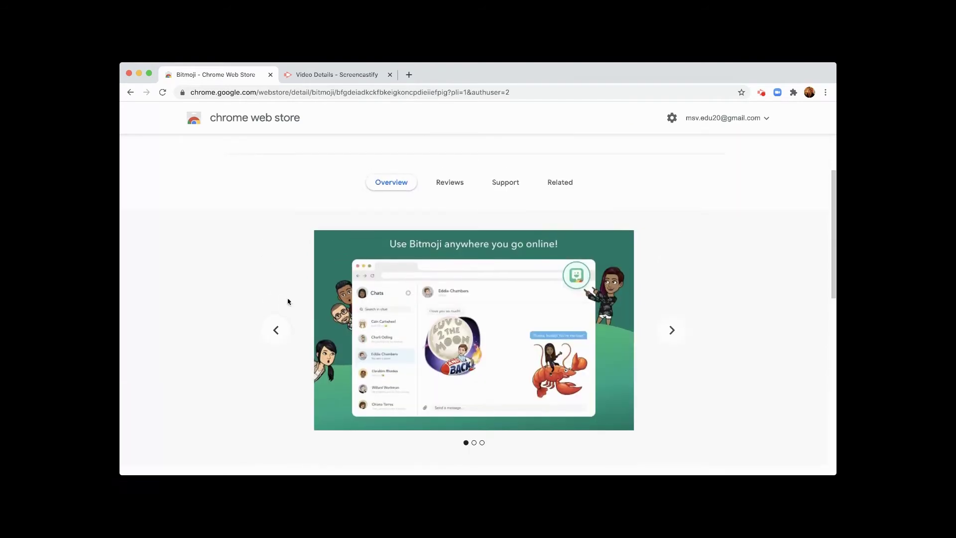
# - Page through the preview screenshots to the Gmail stickers one, then add Bitmoji to Chrome
pyautogui.click(672, 337)
pyautogui.click(673, 334)
pyautogui.scroll(1, 477, 395)
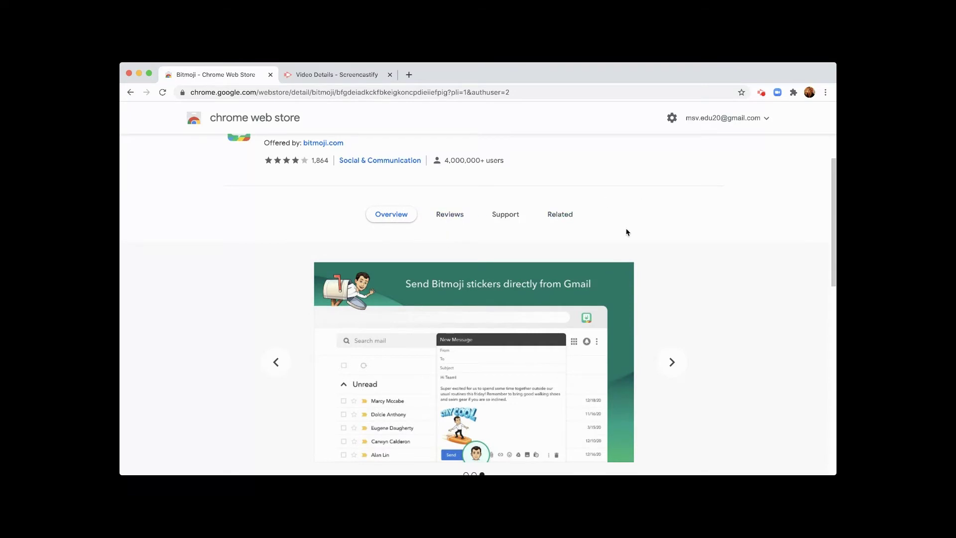
pyautogui.scroll(2, 626, 231)
pyautogui.click(706, 183)
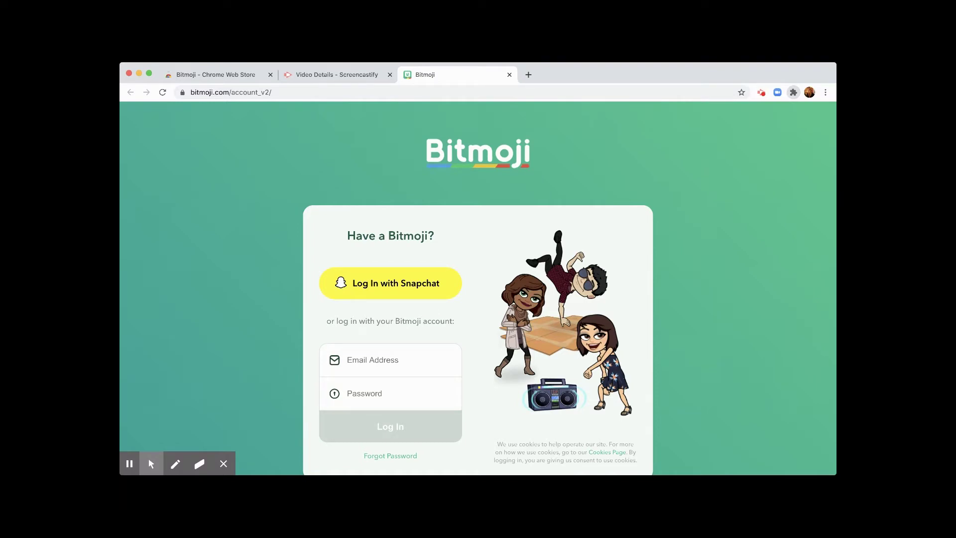
# - Log in to the Bitmoji website with the Snapchat account
pyautogui.click(709, 330)
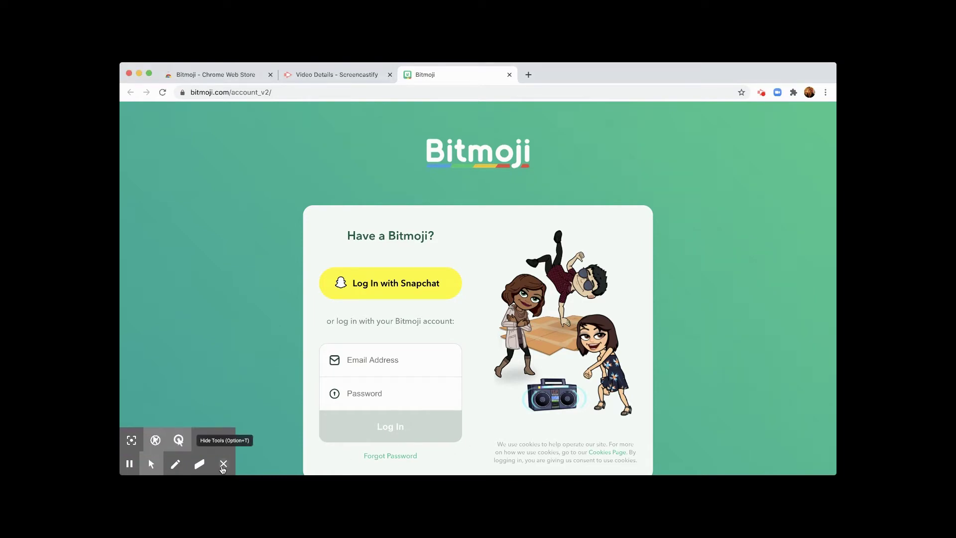
pyautogui.click(223, 463)
pyautogui.scroll(-3, 382, 424)
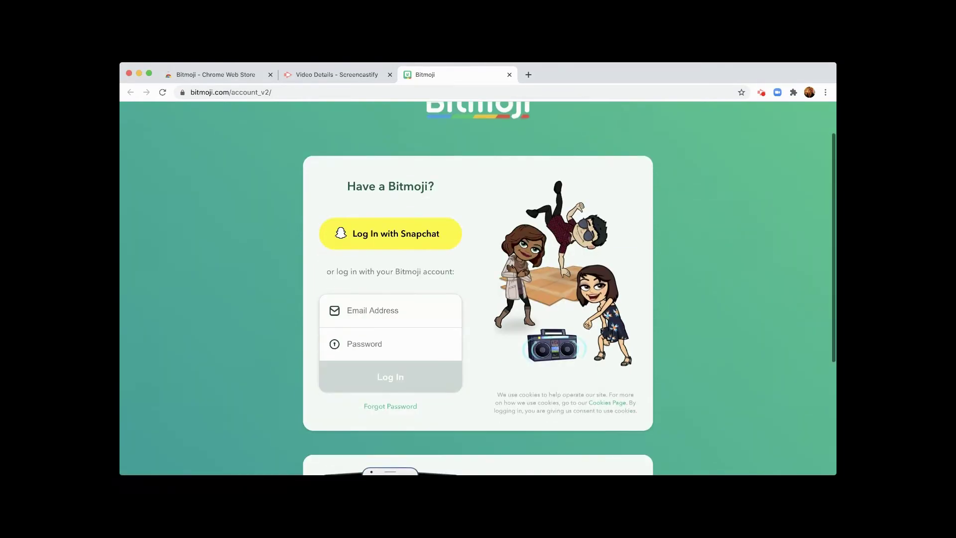
pyautogui.scroll(-4, 429, 246)
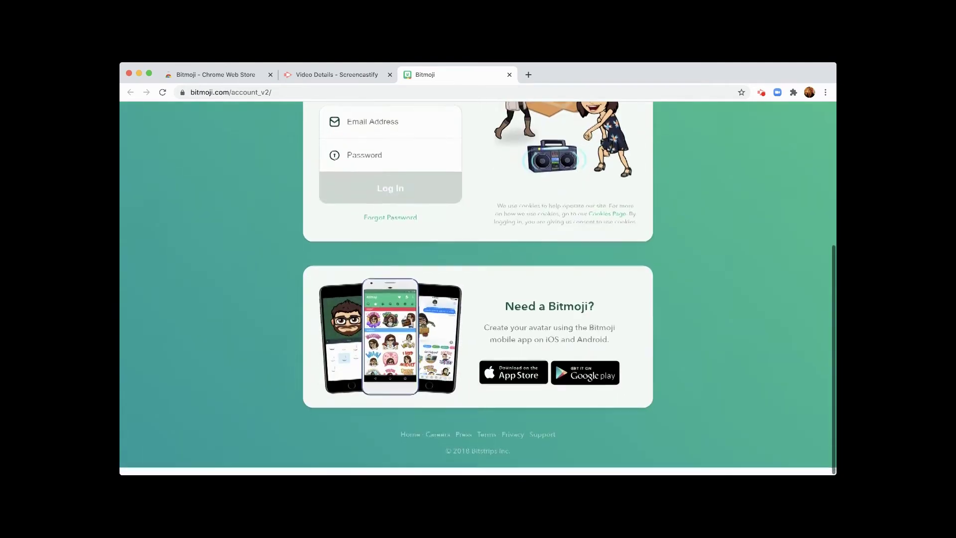
pyautogui.scroll(5, 429, 246)
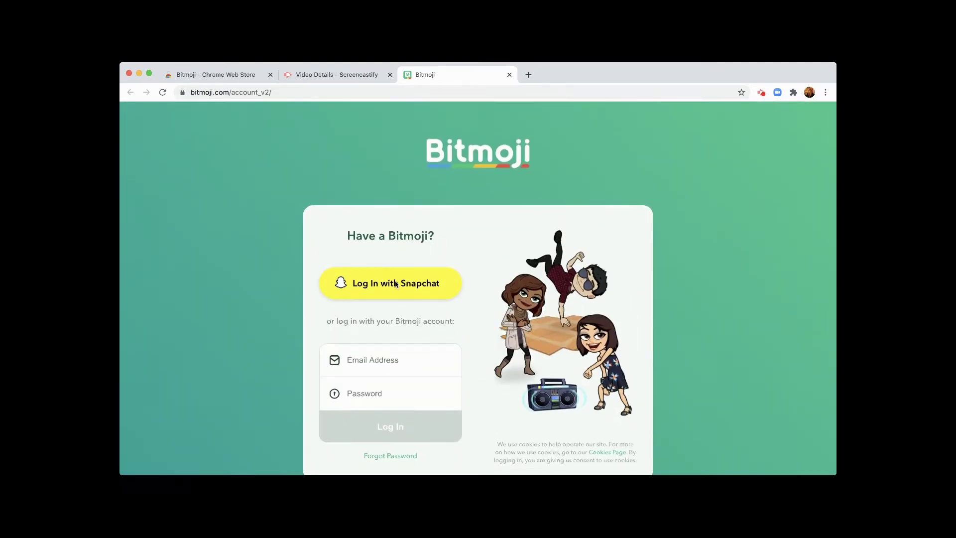
pyautogui.scroll(-5, 429, 330)
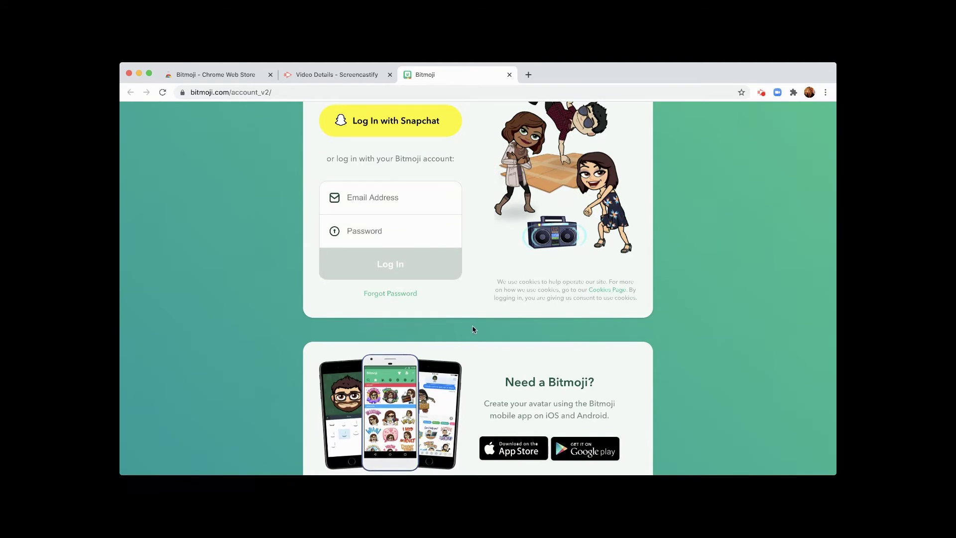
pyautogui.scroll(4, 473, 329)
pyautogui.click(402, 259)
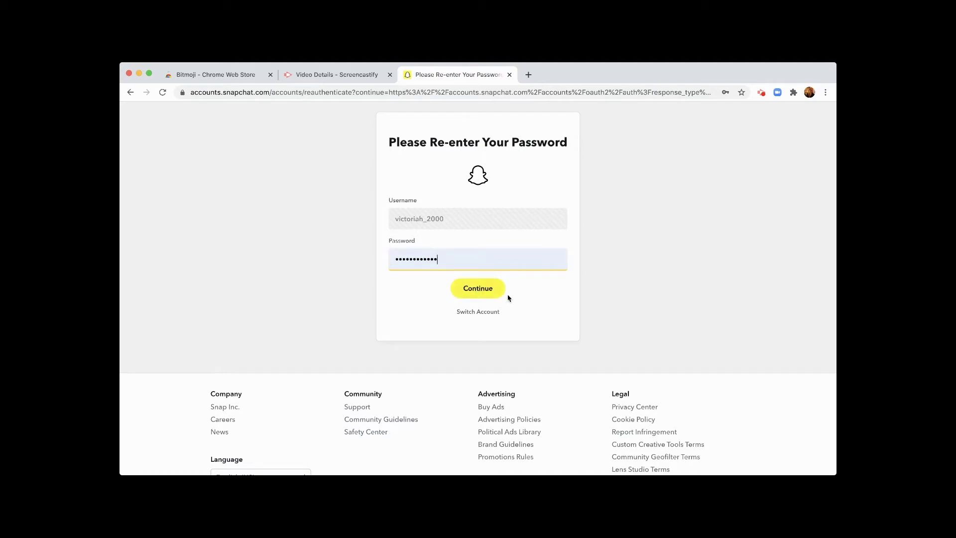
# - Confirm the saved Snapchat password and approve the Bitmoji extension's access to the avatar
pyautogui.click(481, 289)
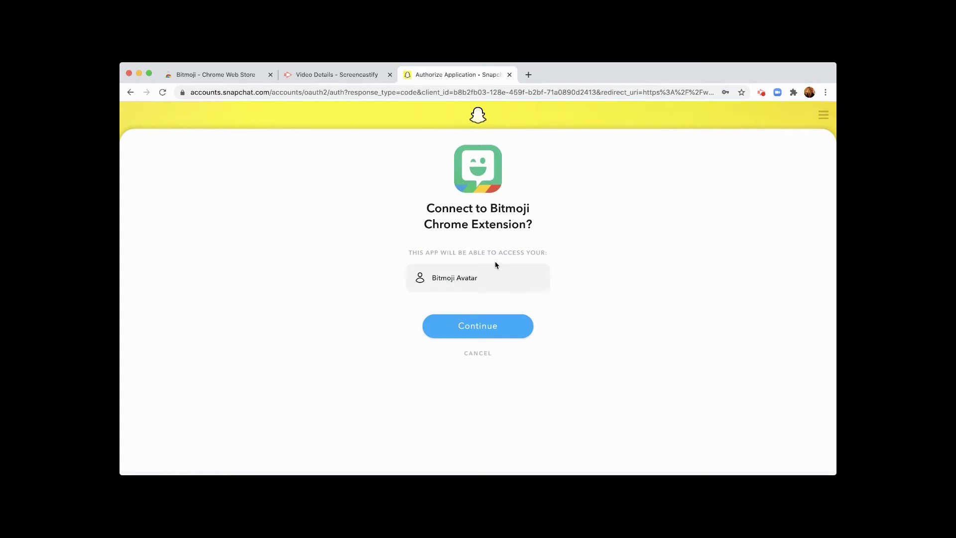
pyautogui.click(477, 332)
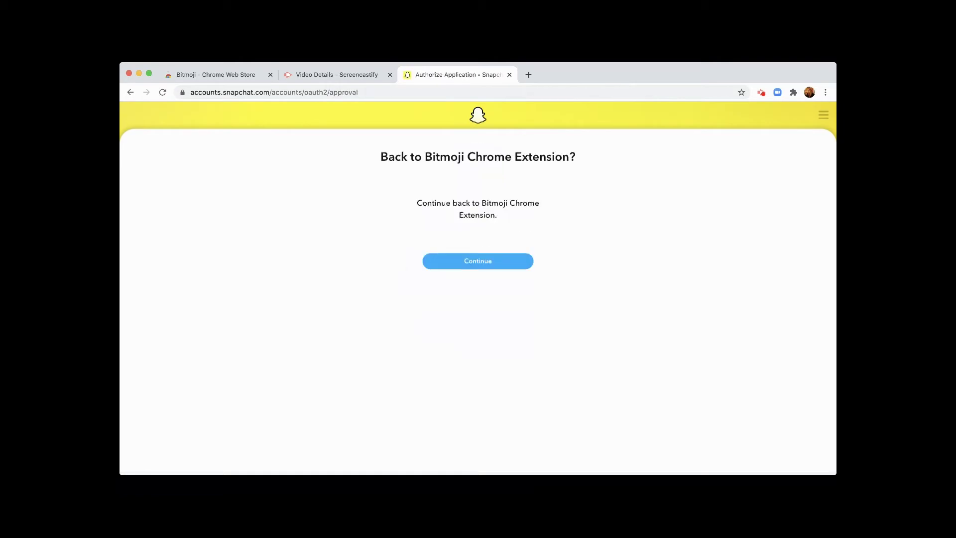
pyautogui.click(478, 260)
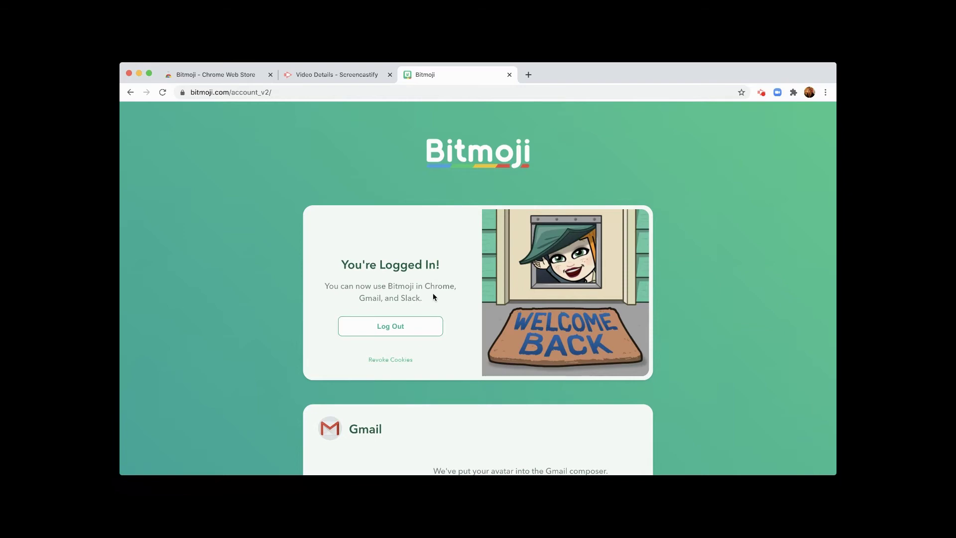
pyautogui.scroll(-2, 420, 391)
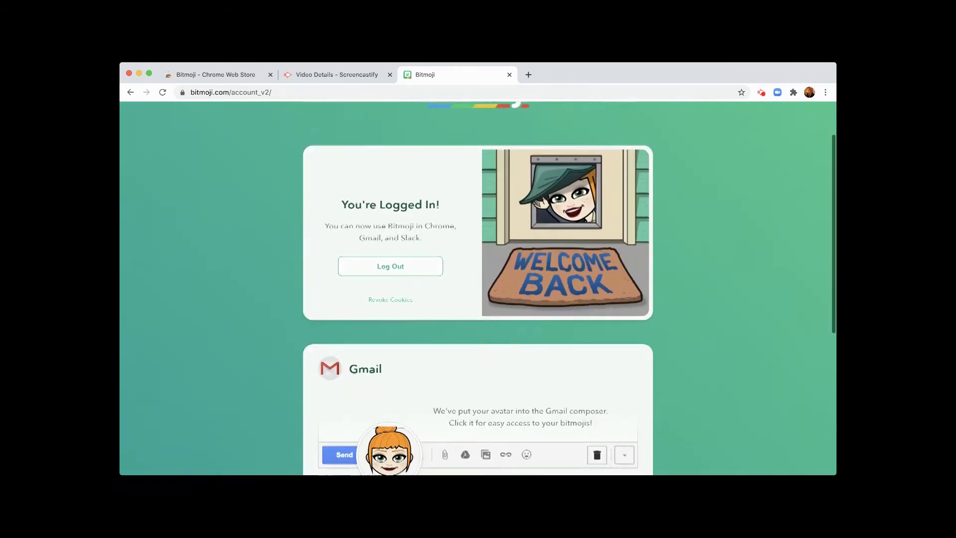
pyautogui.scroll(-3, 420, 391)
pyautogui.scroll(-3, 420, 397)
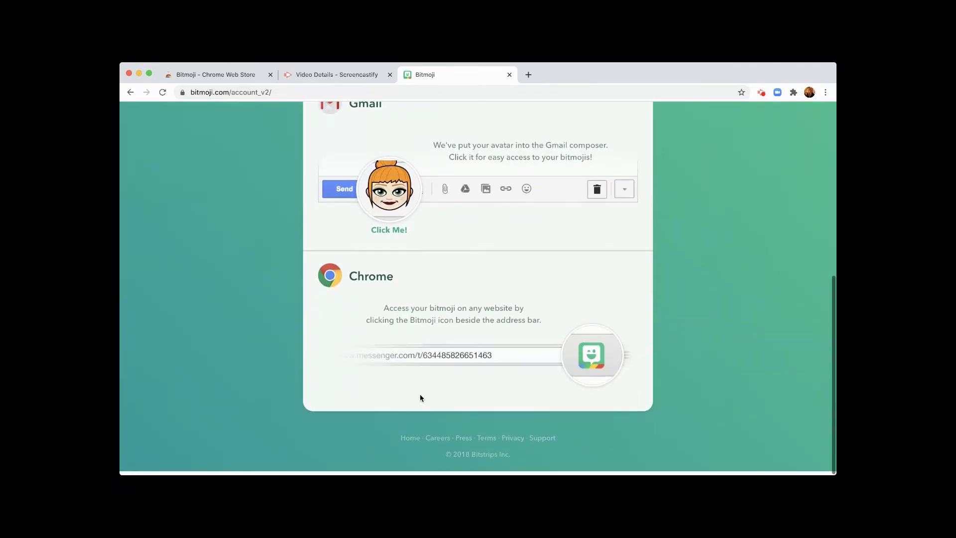
pyautogui.scroll(6, 694, 164)
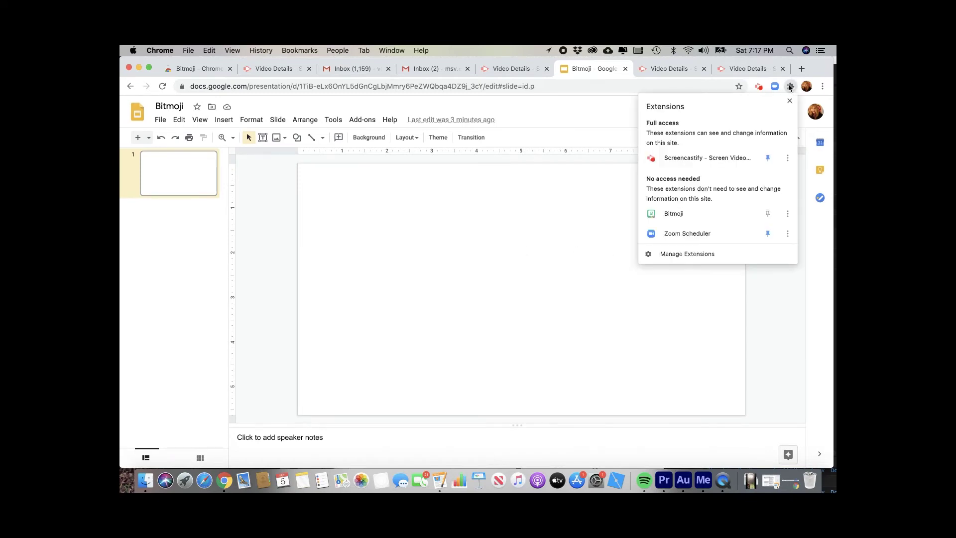
# - Search Bitmoji for 'tater tots' and drag the pink TATER TOTS sticker onto slide 1
pyautogui.click(686, 216)
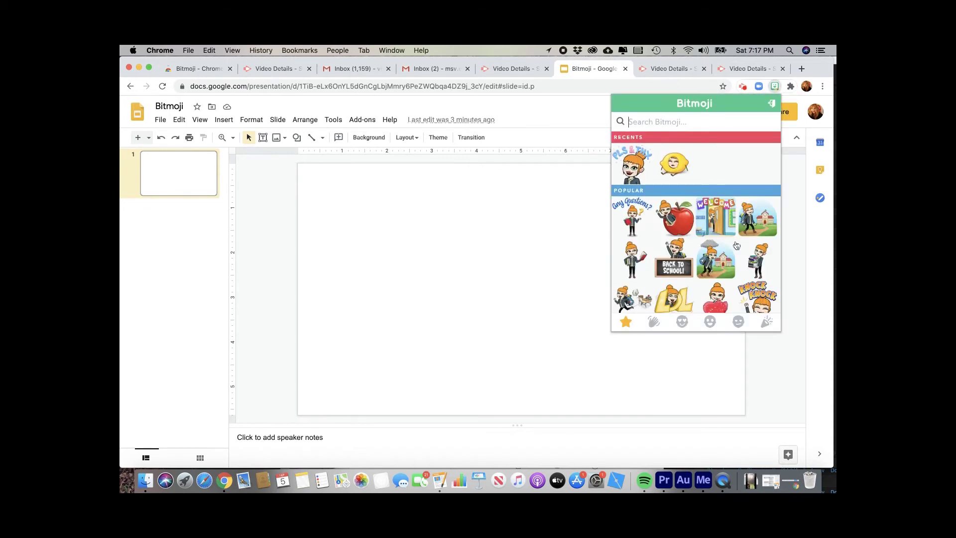
pyautogui.scroll(-5, 733, 263)
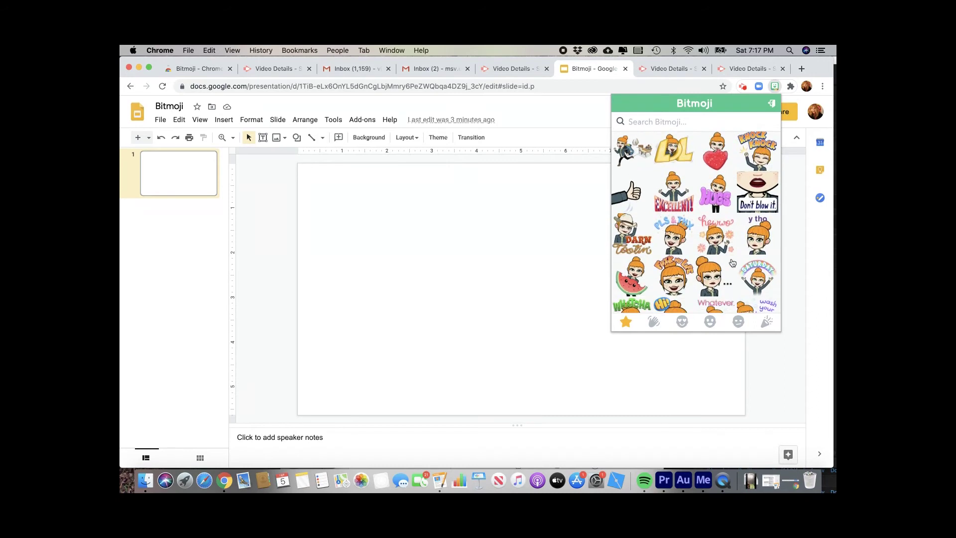
pyautogui.scroll(5, 732, 263)
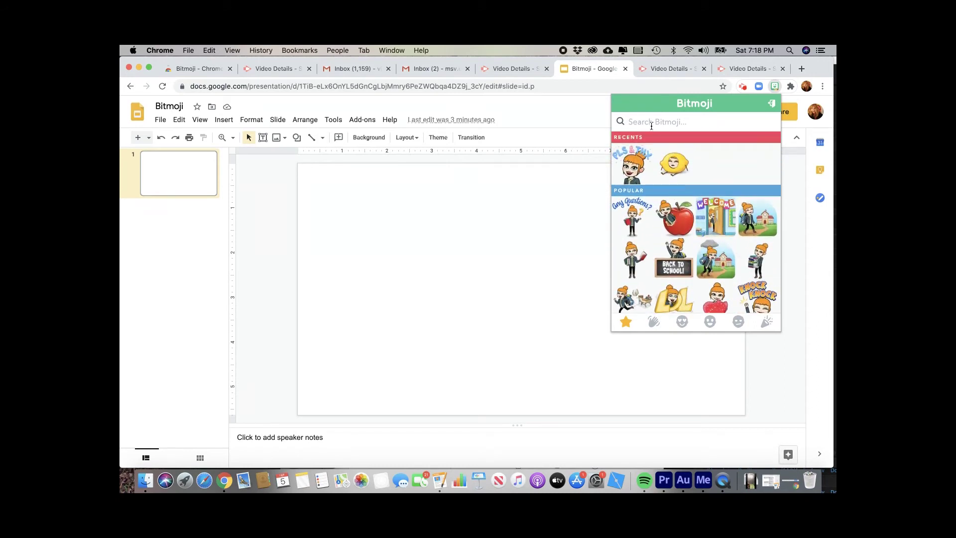
pyautogui.write('tater to')
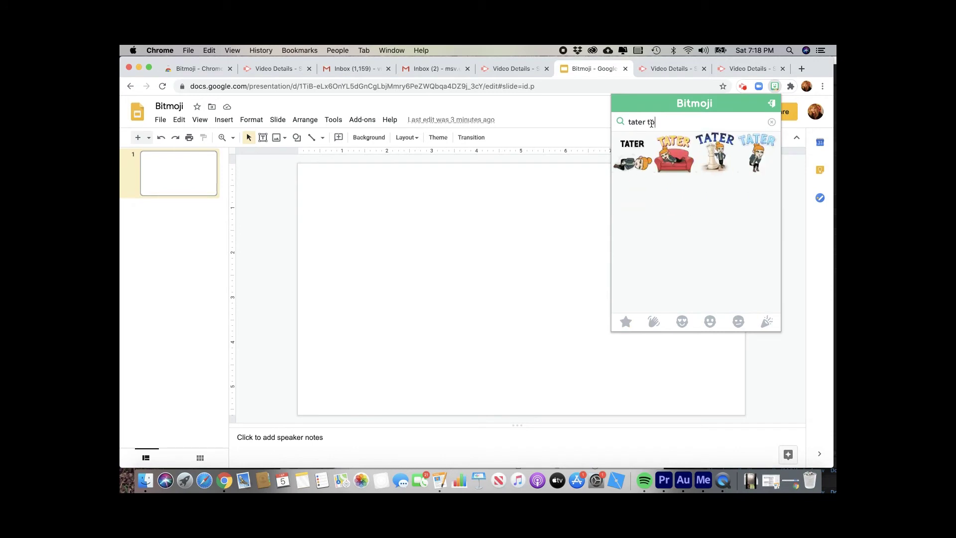
pyautogui.write('ts')
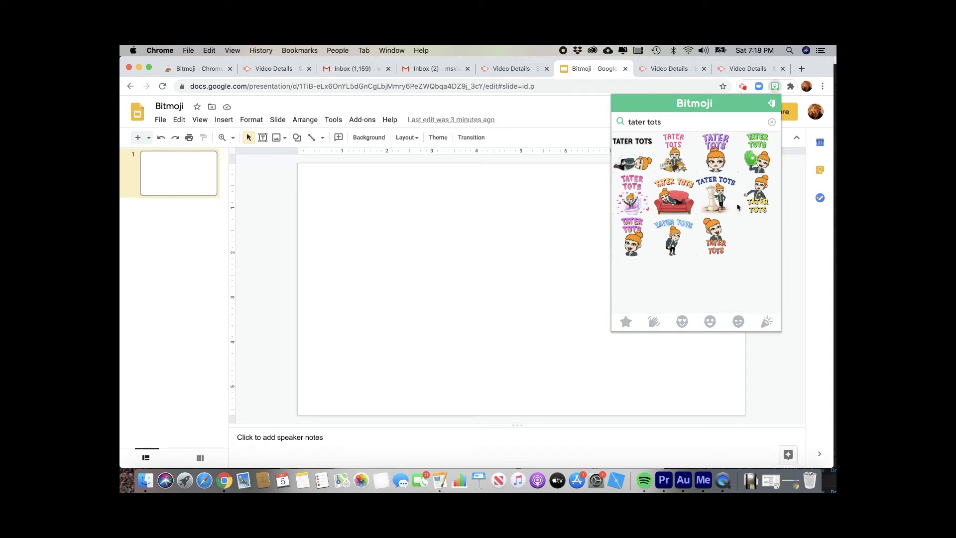
pyautogui.moveTo(633, 194); pyautogui.dragTo(431, 241)
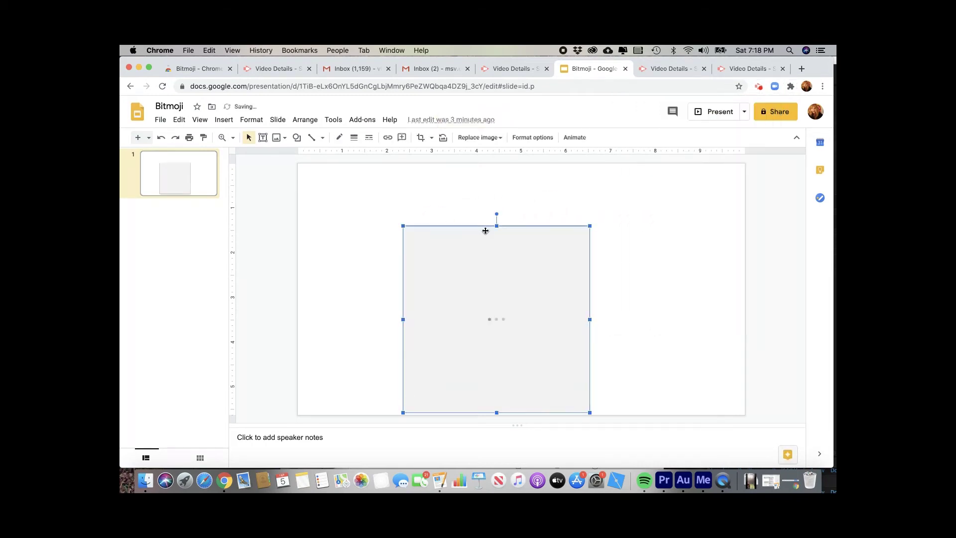
# - Shrink the TATER TOTS image to about 272x271 and place a lemon Bitmoji sticker centre-right
pyautogui.moveTo(491, 339); pyautogui.dragTo(473, 299)
pyautogui.moveTo(573, 373); pyautogui.dragTo(521, 321)
pyautogui.moveTo(463, 277); pyautogui.dragTo(432, 312)
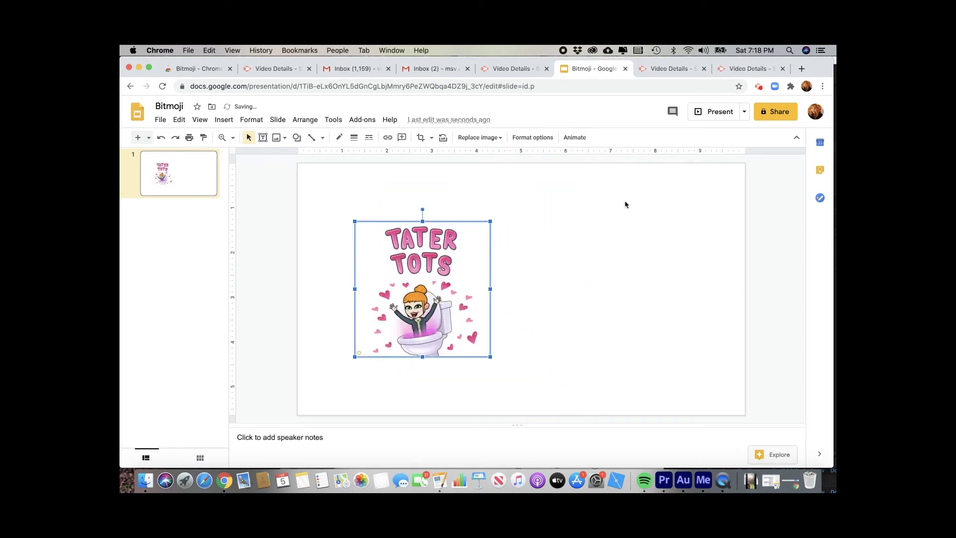
pyautogui.click(790, 87)
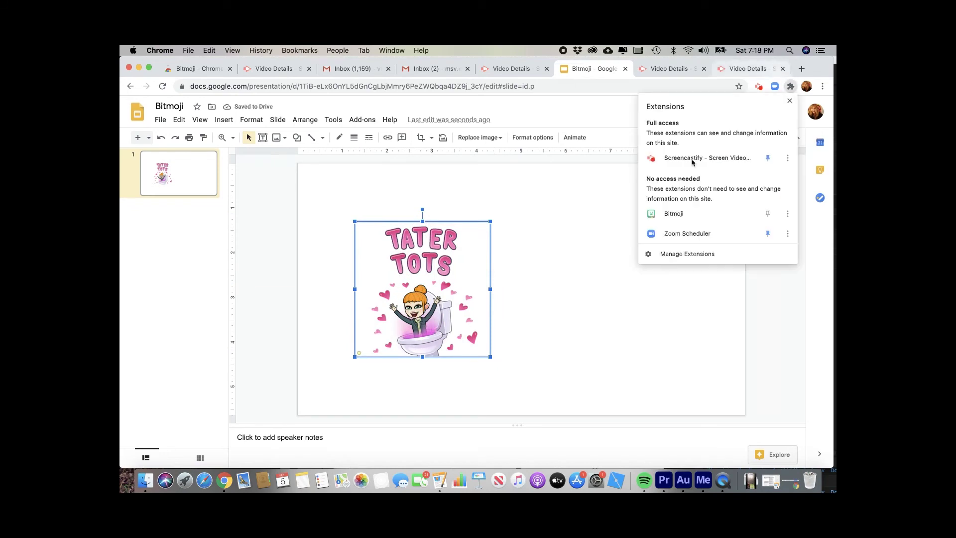
pyautogui.click(675, 214)
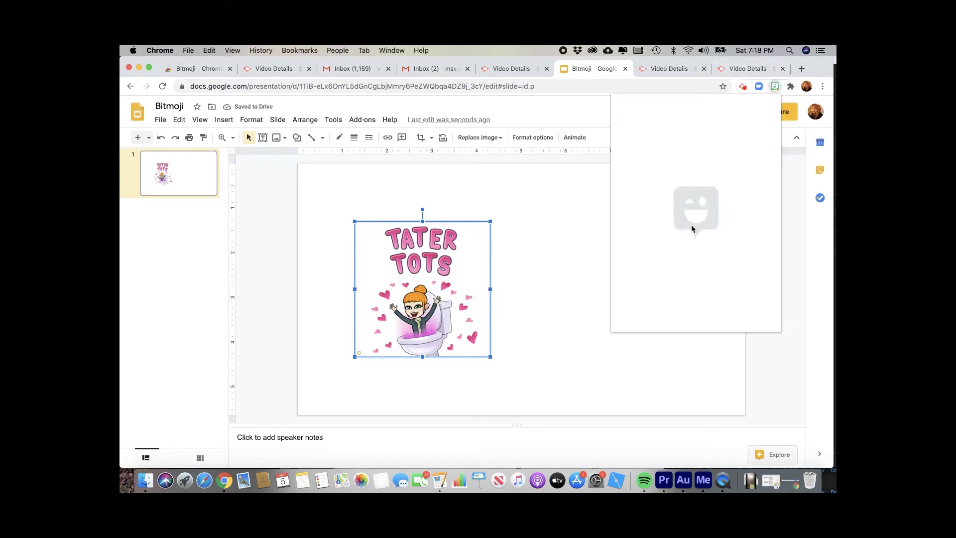
pyautogui.moveTo(678, 166); pyautogui.dragTo(574, 295)
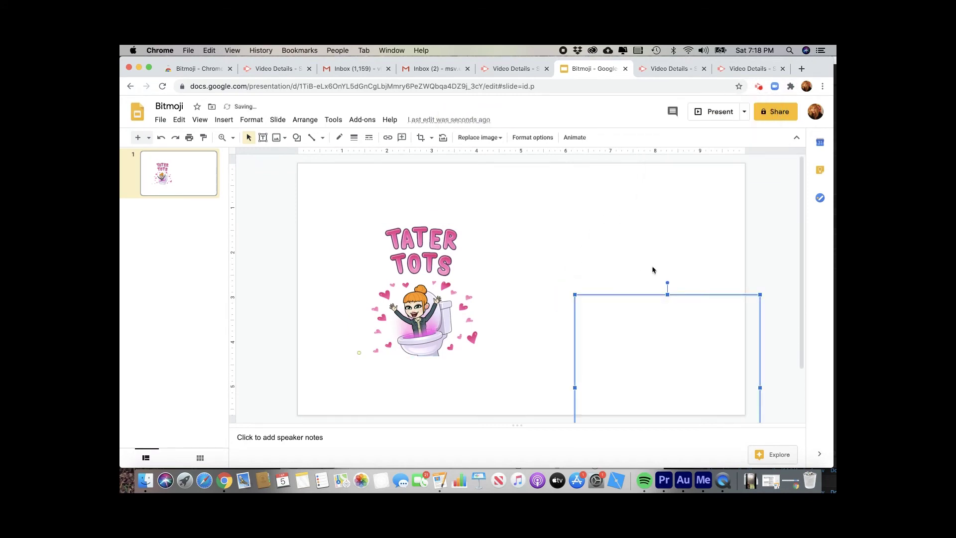
pyautogui.moveTo(657, 381); pyautogui.dragTo(610, 288)
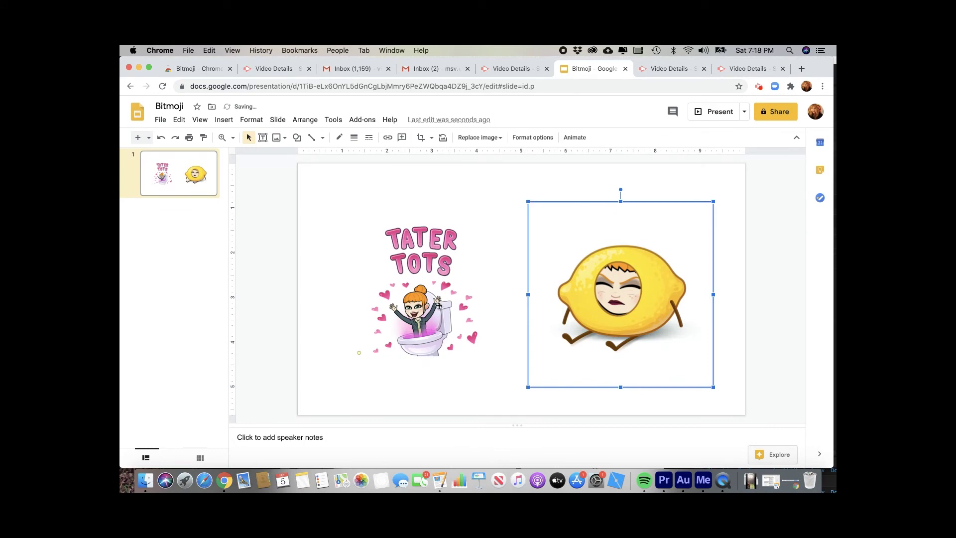
# - Check the slide's download formats, then select and copy the lemon sticker
pyautogui.click(161, 120)
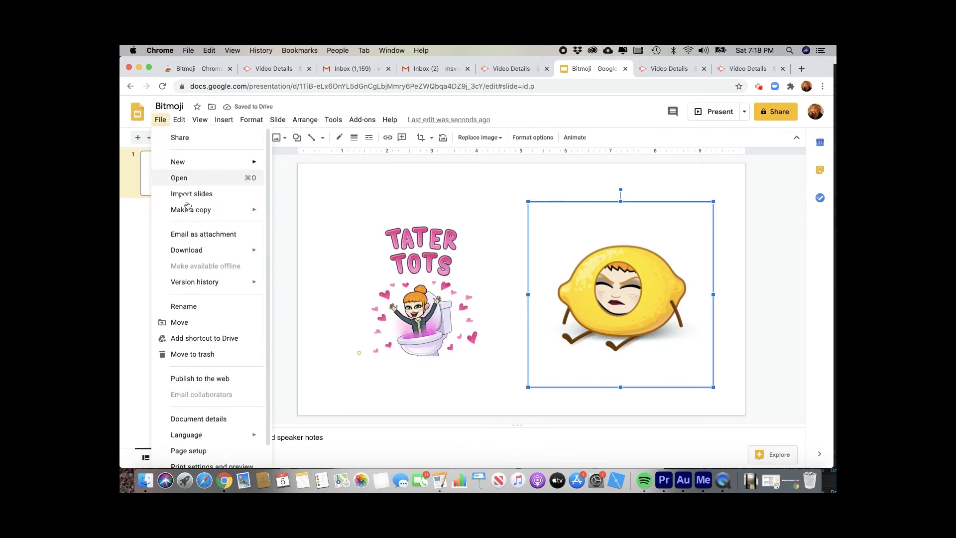
pyautogui.moveTo(209, 254)
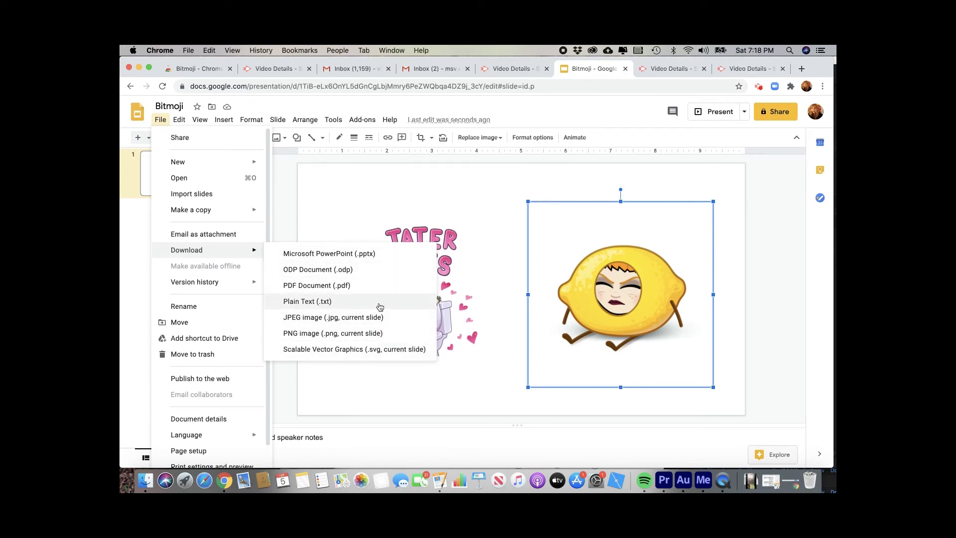
pyautogui.click(507, 311)
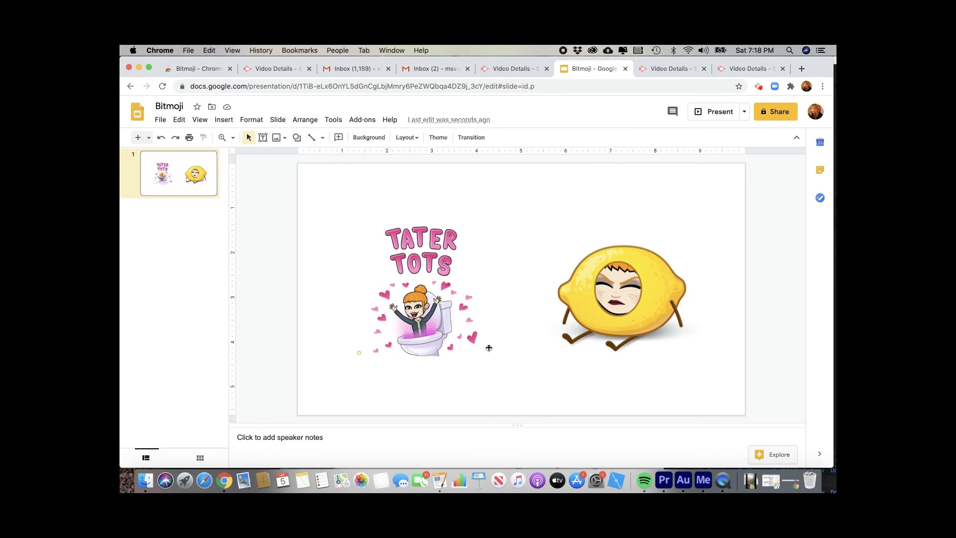
pyautogui.click(628, 290)
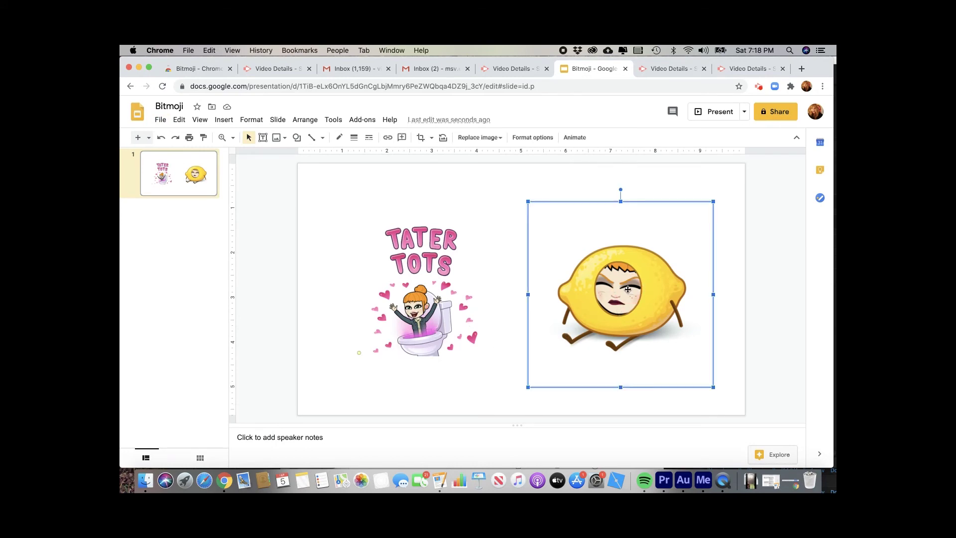
pyautogui.press('super+c')
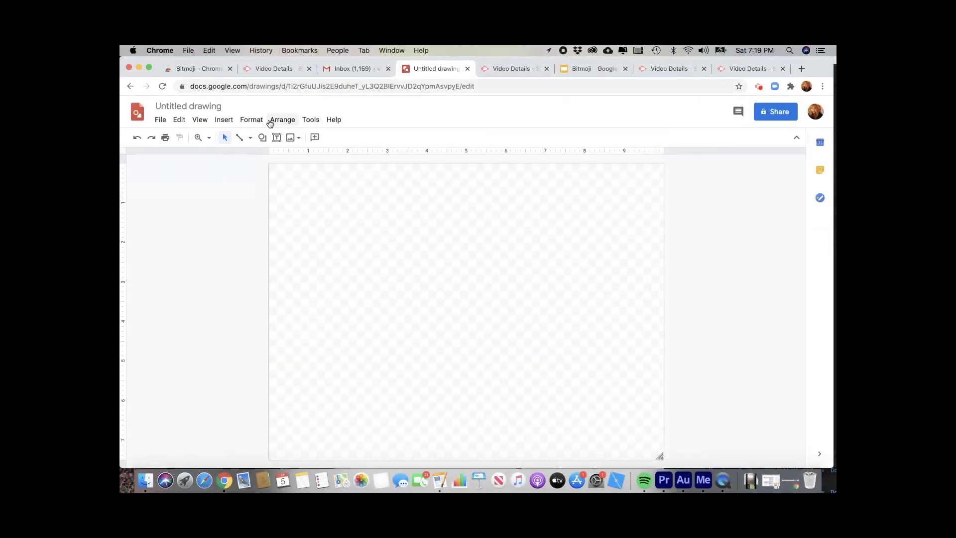
# - Paste the lemon sticker at the canvas's upper left and add the apple Bitmoji beside it
pyautogui.press('super+v')
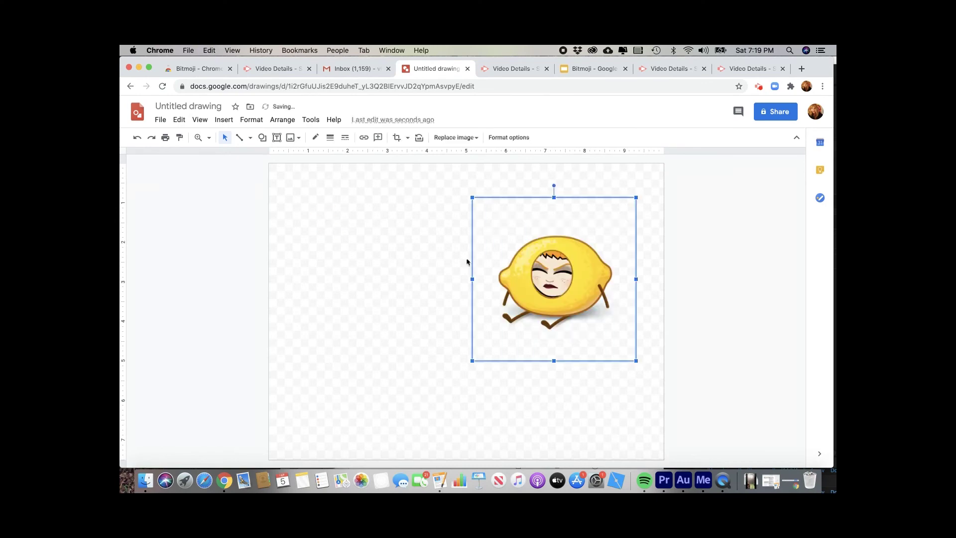
pyautogui.moveTo(568, 288); pyautogui.dragTo(380, 290)
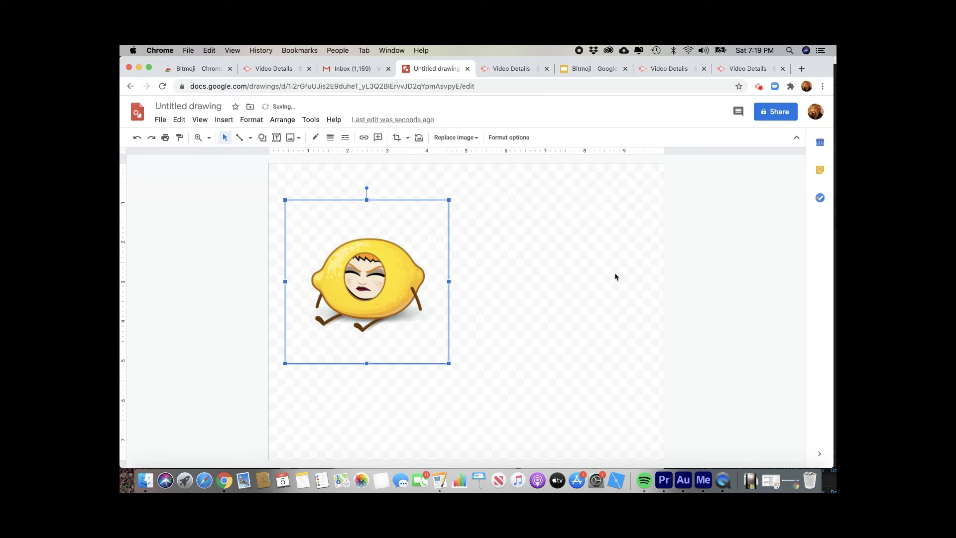
pyautogui.click(789, 87)
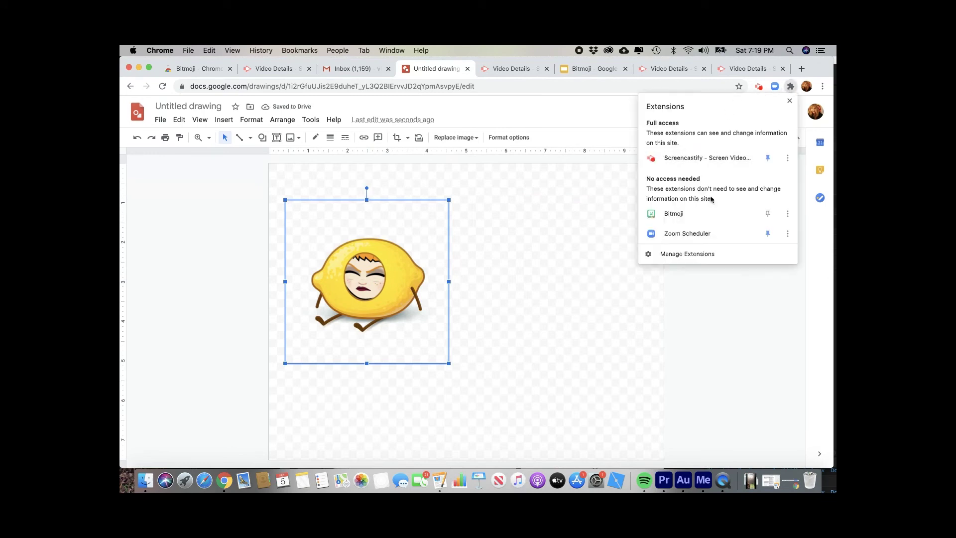
pyautogui.click(704, 213)
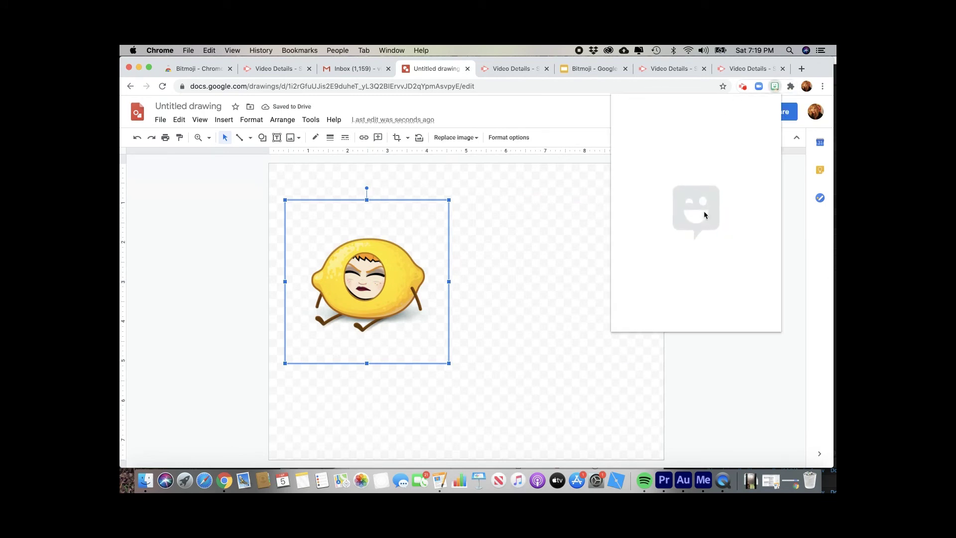
pyautogui.moveTo(673, 221); pyautogui.dragTo(552, 290)
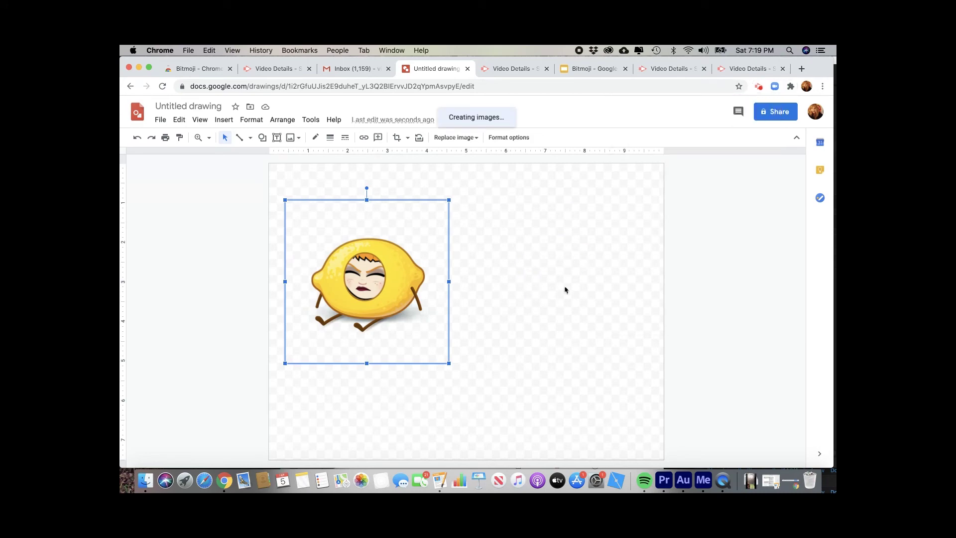
pyautogui.moveTo(599, 360); pyautogui.dragTo(535, 315)
pyautogui.click(393, 283)
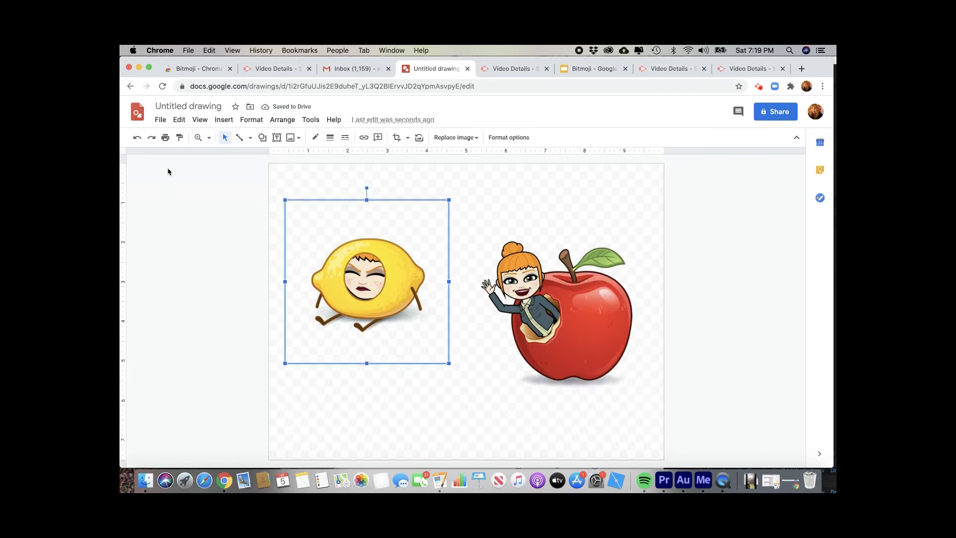
pyautogui.click(160, 121)
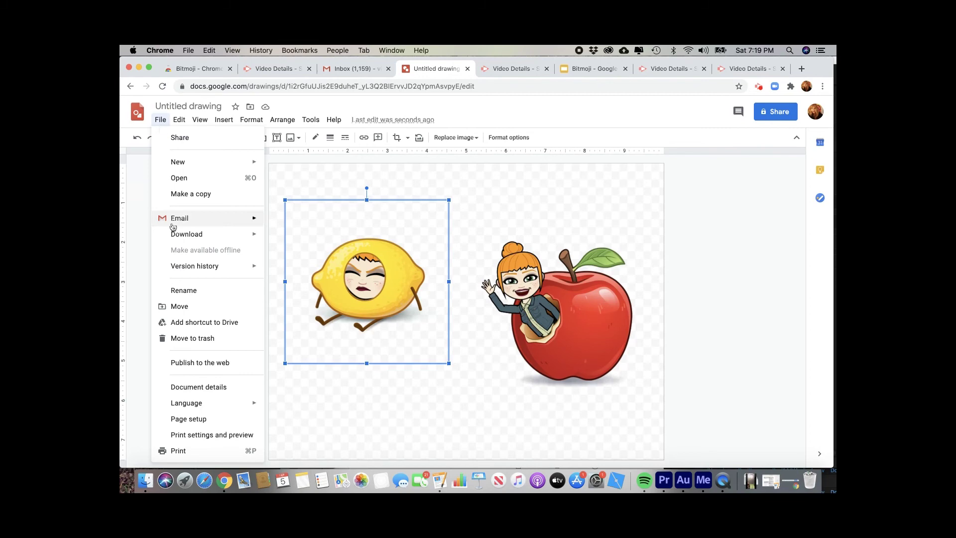
# - Download the drawing as PNG file 'Bitmoji_transparent' into the Bitmoji folder
pyautogui.moveTo(177, 234)
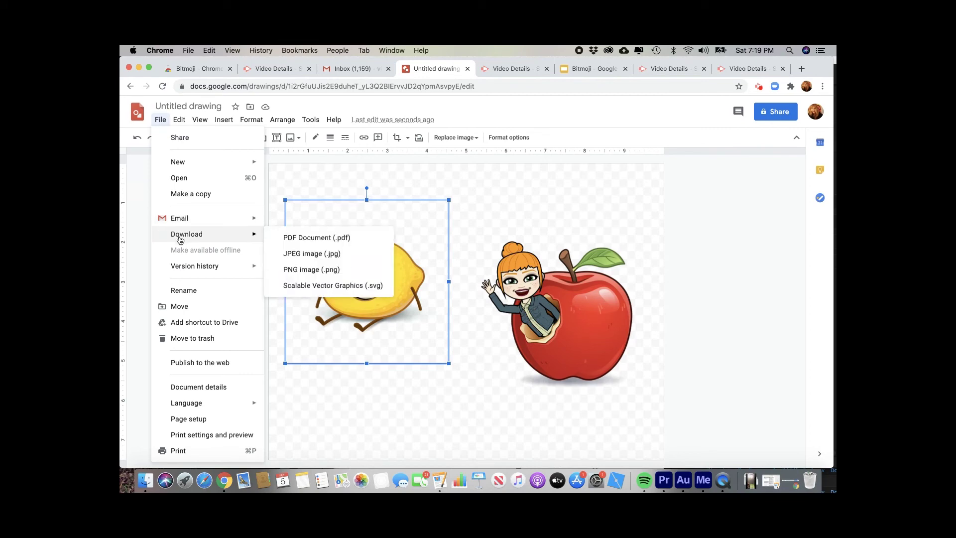
pyautogui.click(296, 270)
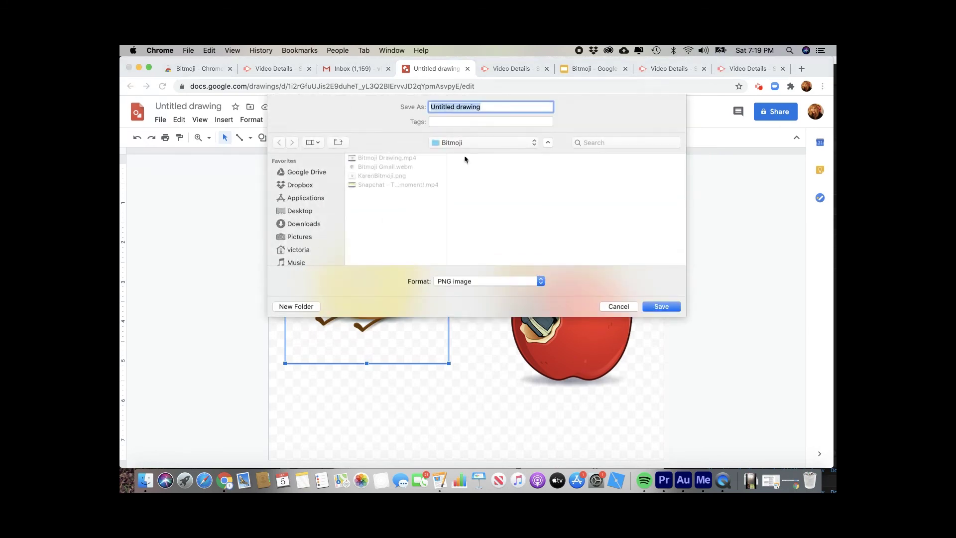
pyautogui.write('Bitmoji_transparent')
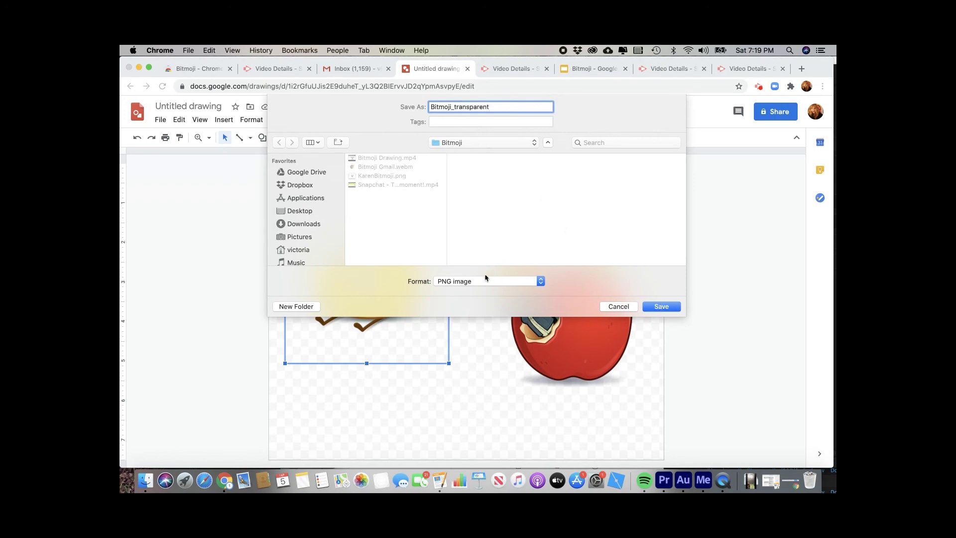
pyautogui.click(661, 305)
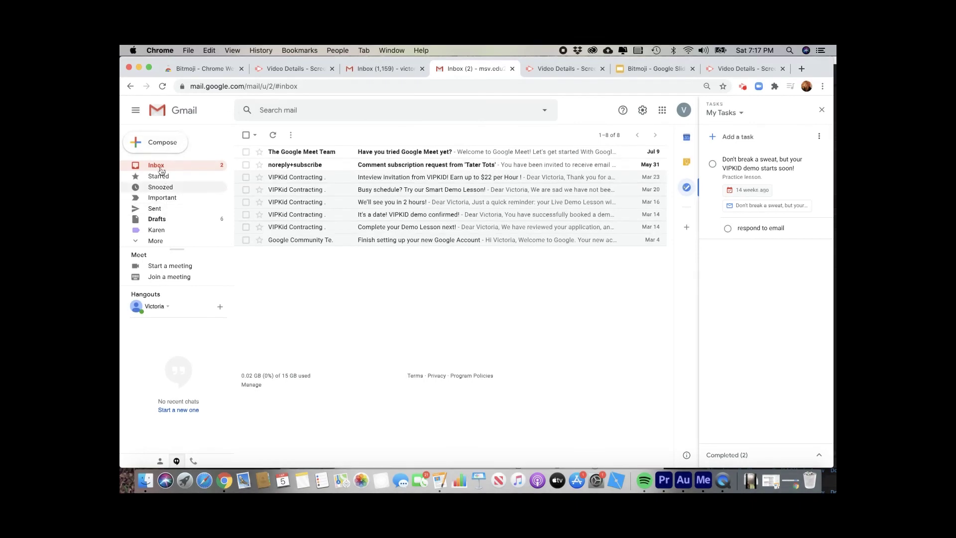
# - Compose a new email and browse the recent and popular stickers in its Bitmoji picker
pyautogui.click(158, 143)
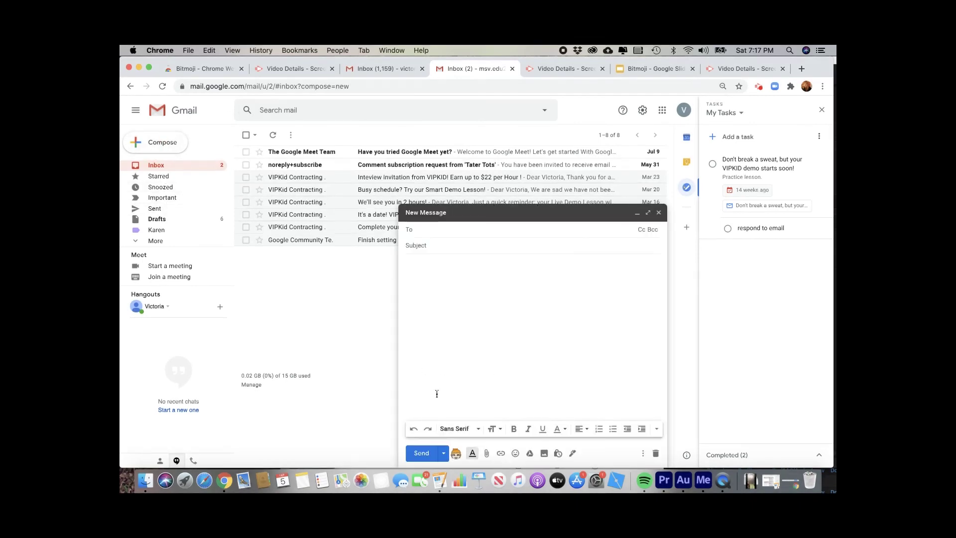
pyautogui.click(457, 456)
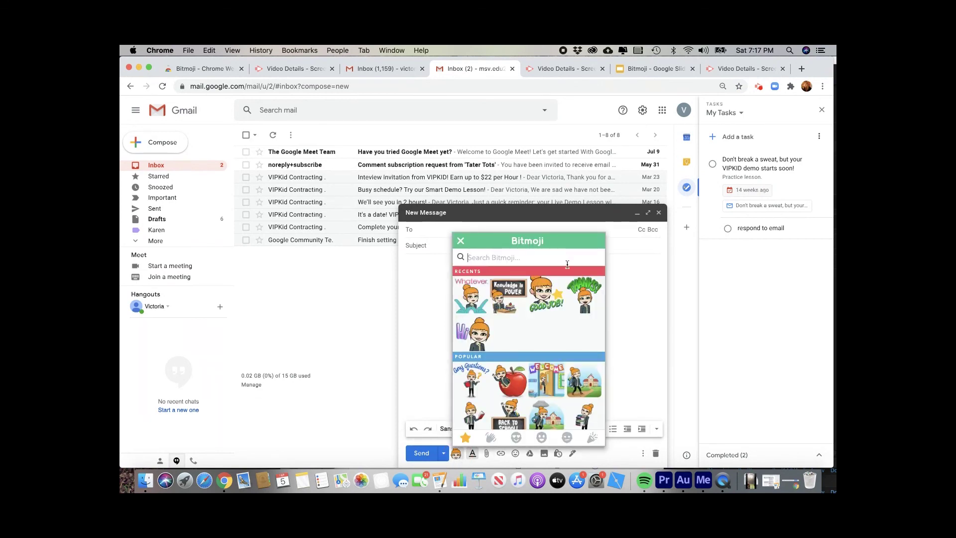
pyautogui.scroll(-5, 533, 399)
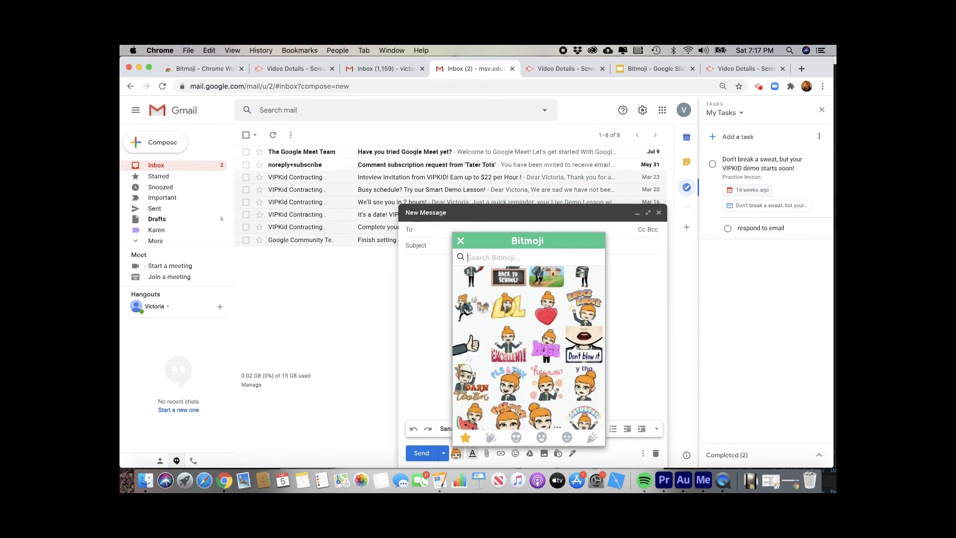